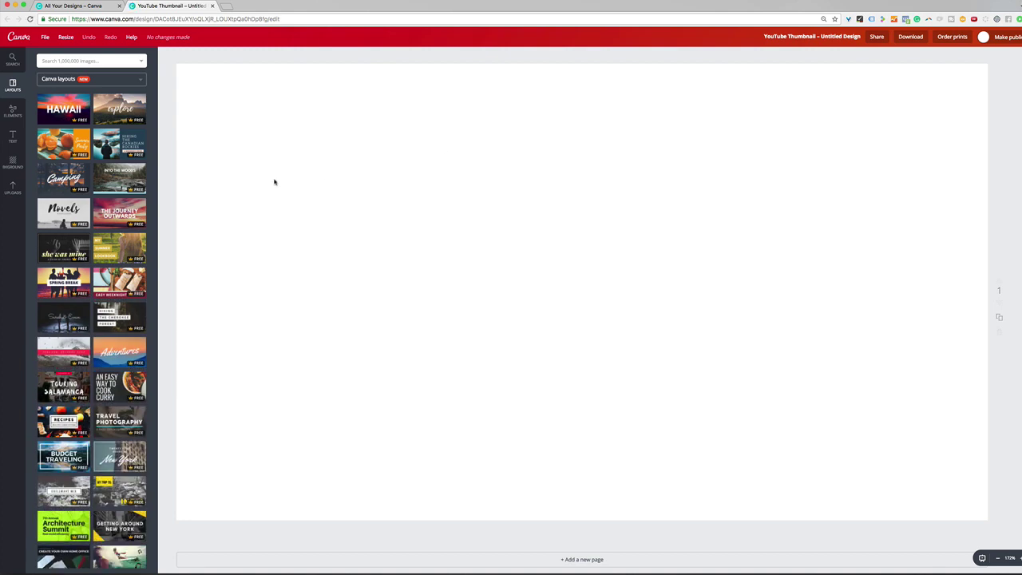
Step: Add a heading text box and change its text to 'FOUR PILLARS'
click(13, 137)
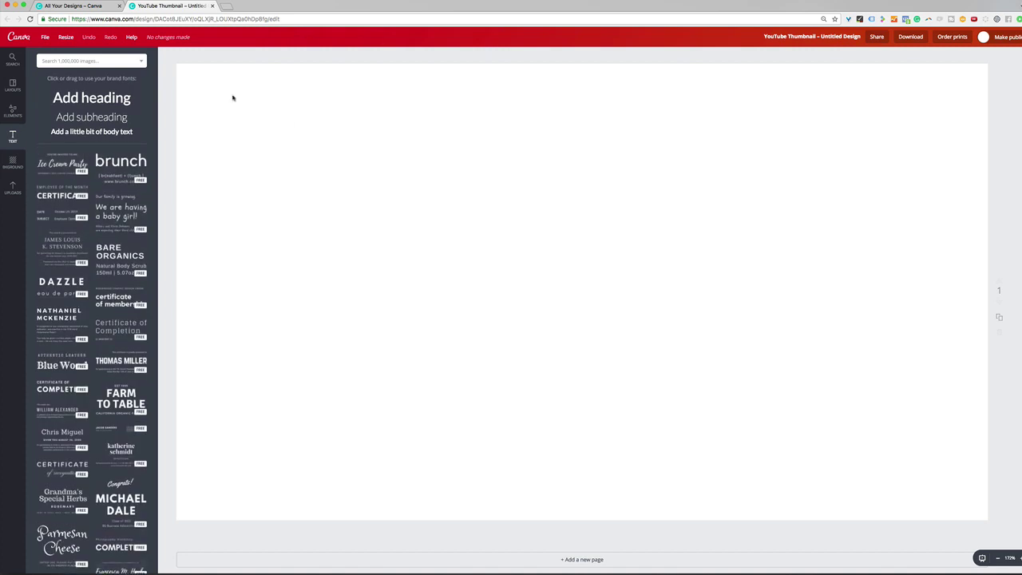
click(96, 97)
click(638, 316)
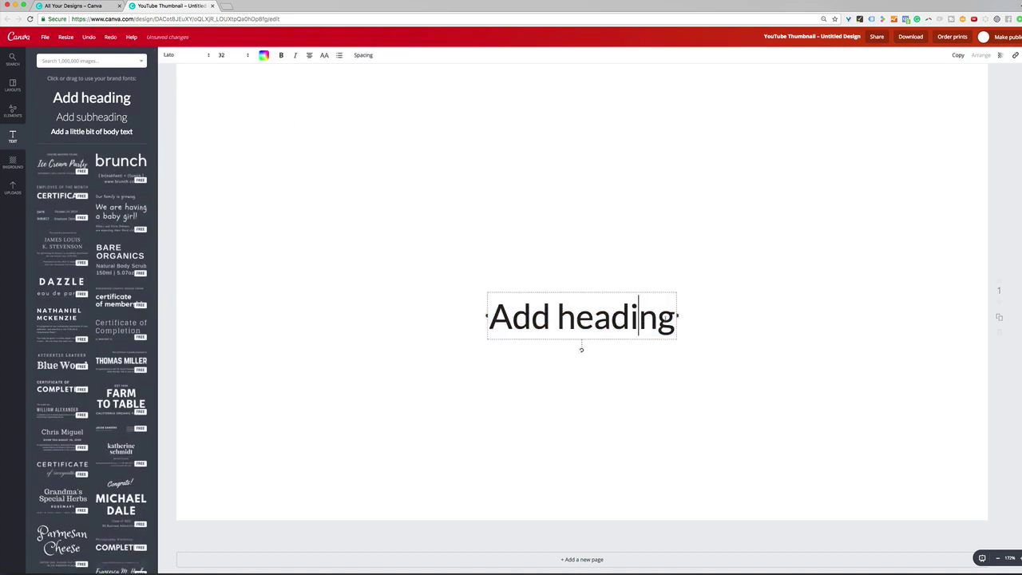
triple_click(658, 316)
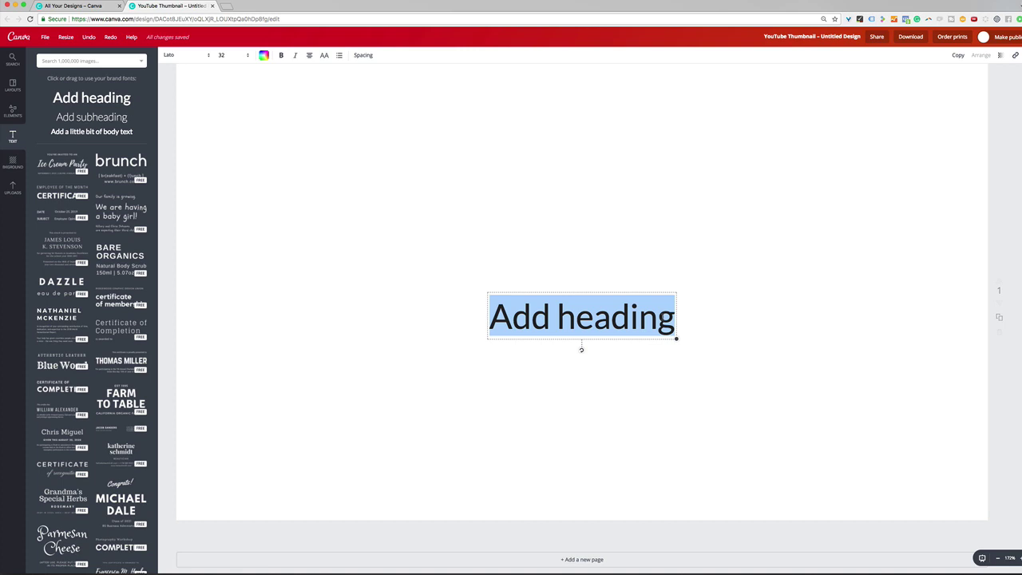
text(FOUR PI)
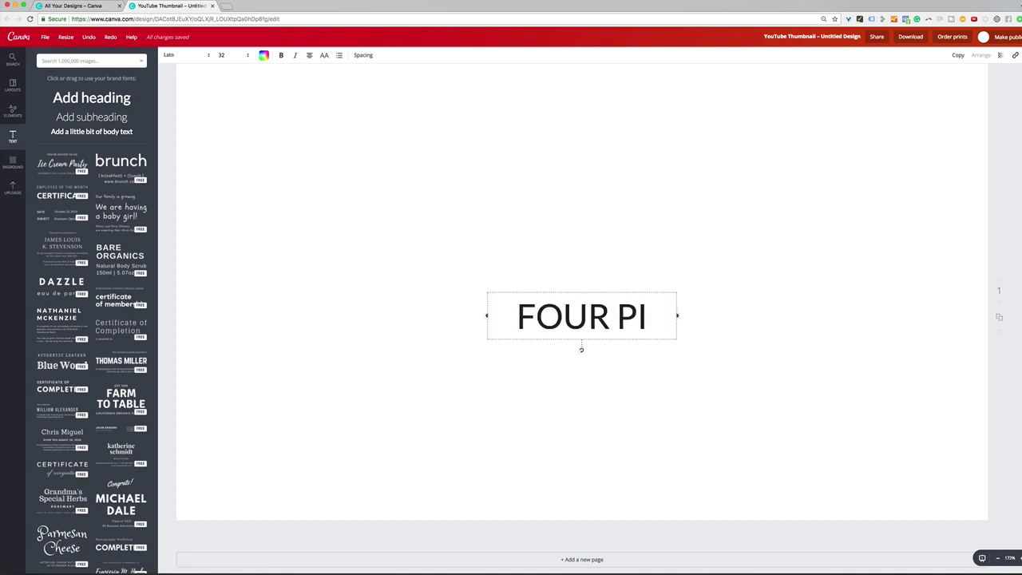
text(LLARD)
key(BackSpace)
text(S)
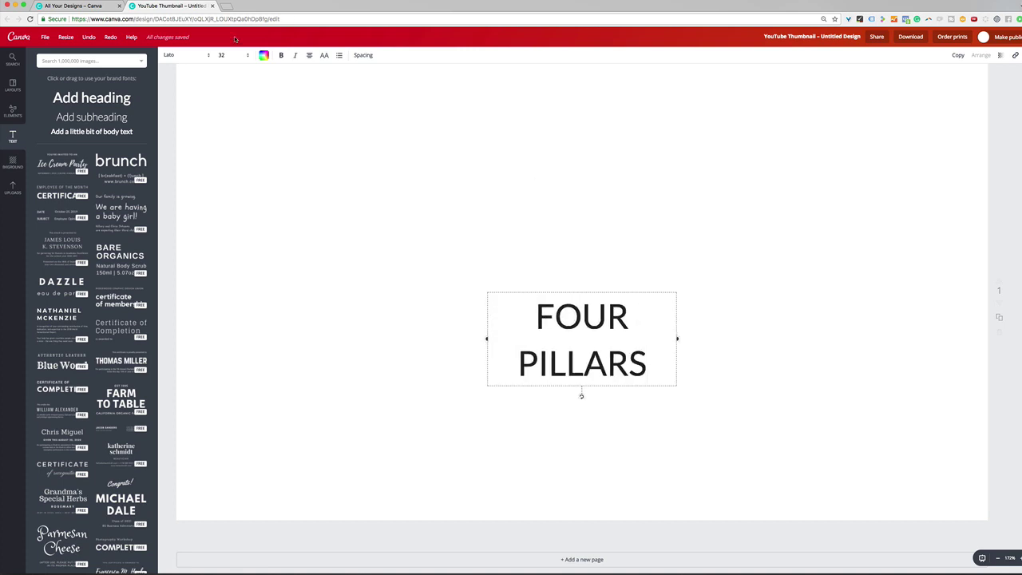
Step: Set the heading to Archivo Black at size 48 and place it on the page's left side
click(179, 55)
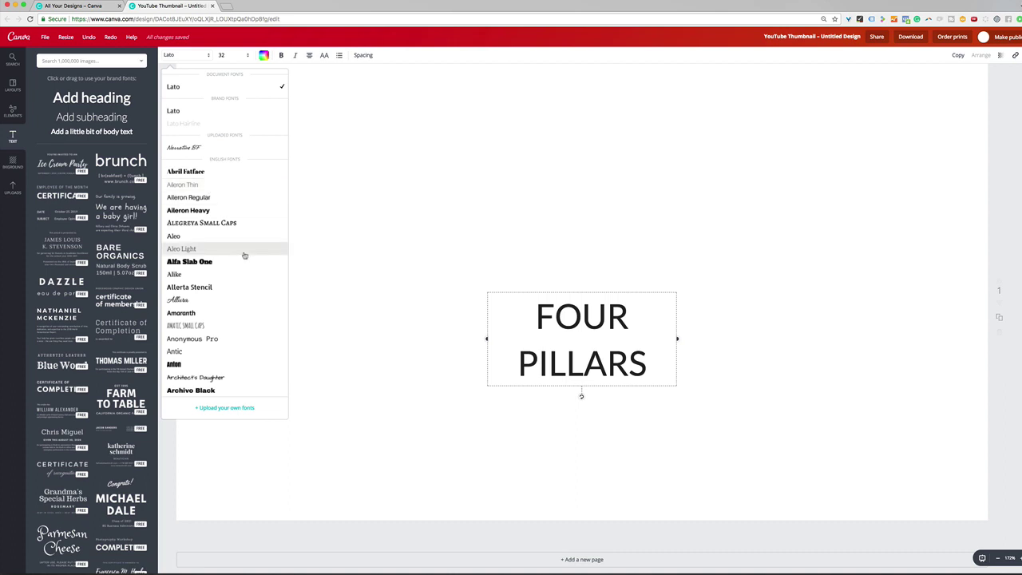
click(190, 390)
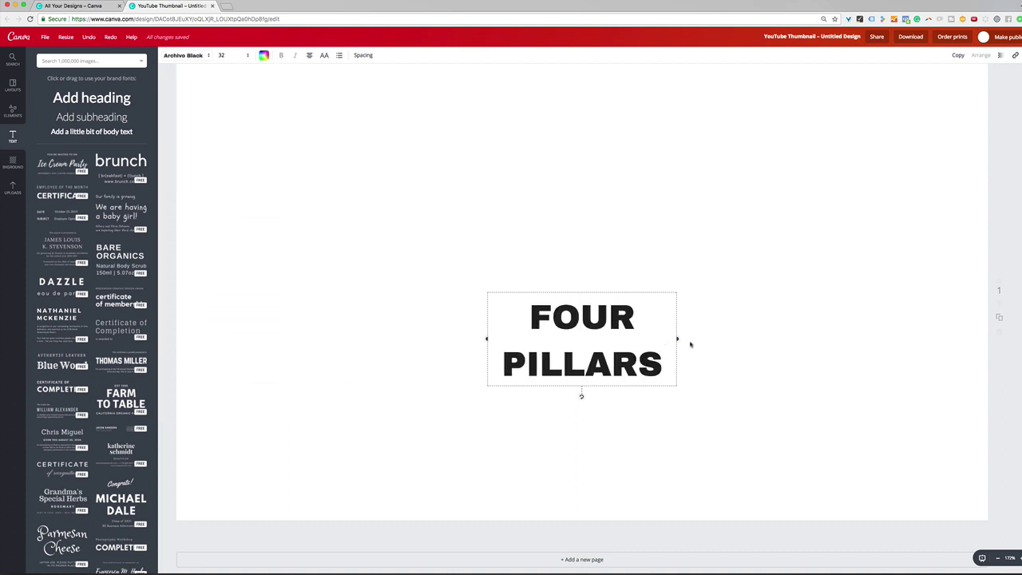
click(221, 56)
click(231, 230)
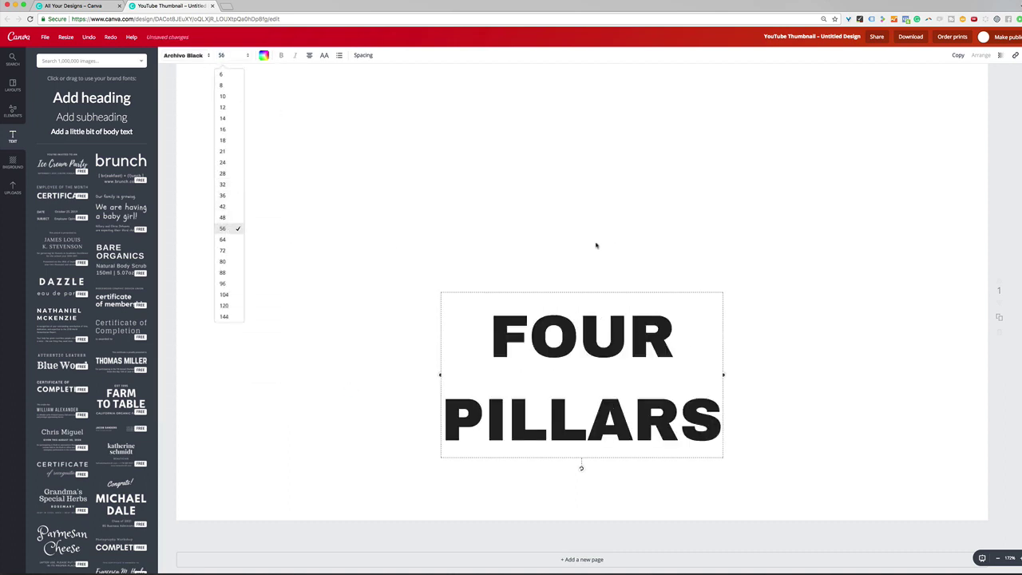
drag(576, 368, 348, 233)
click(347, 192)
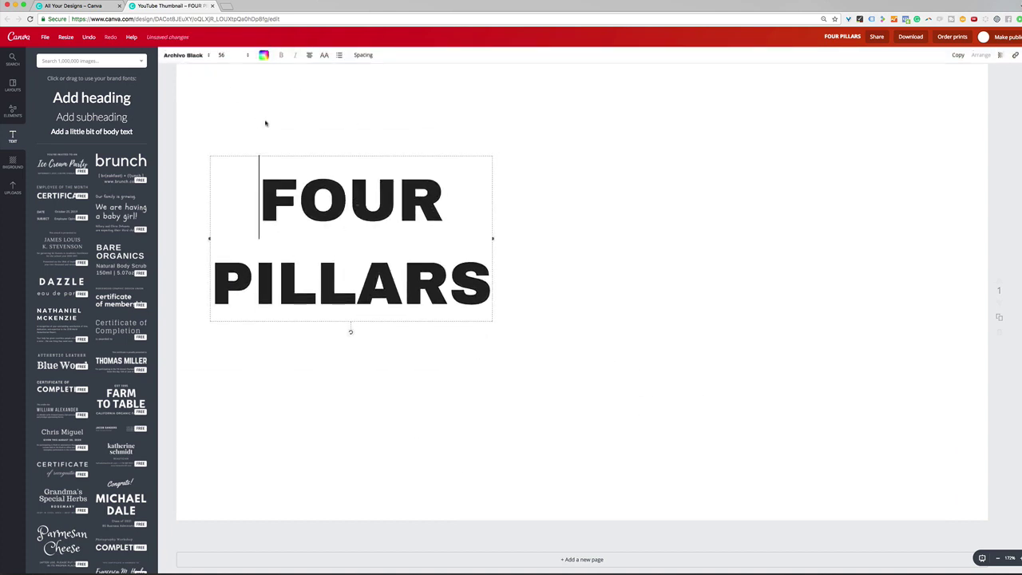
click(221, 55)
click(224, 217)
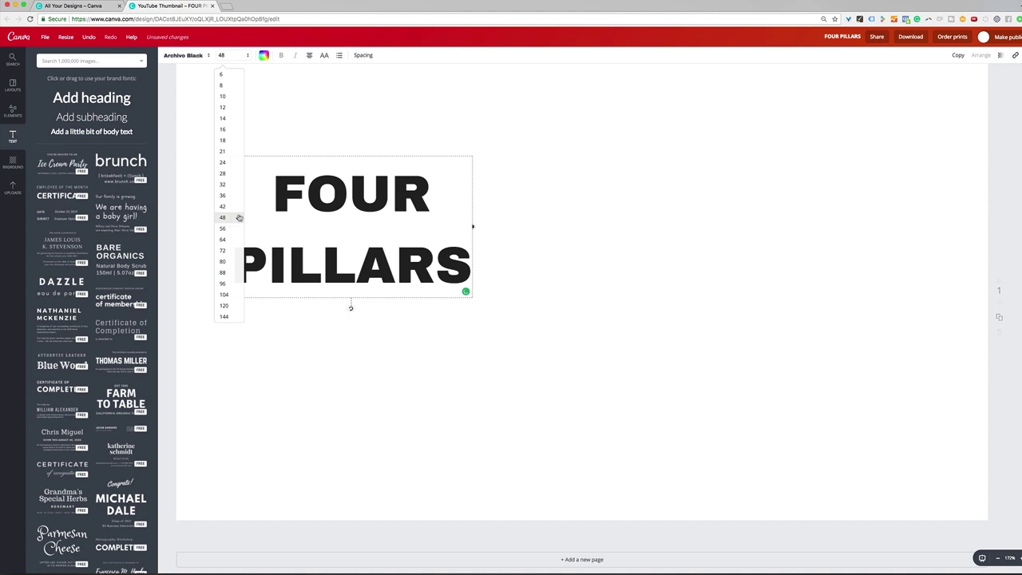
drag(406, 186, 377, 229)
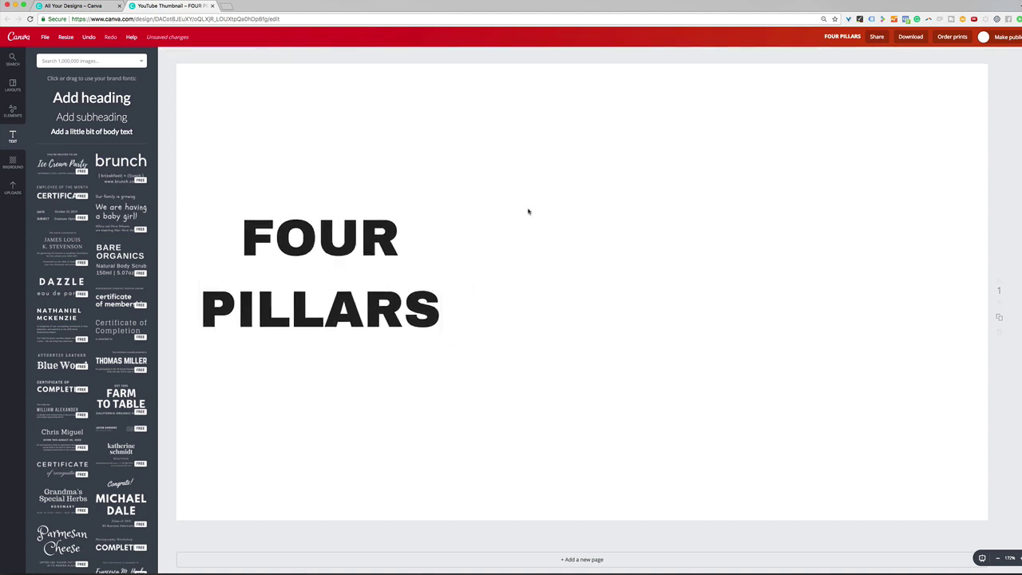
Step: Add a square shape, move it to the left edge and stretch it past the bottom
click(15, 118)
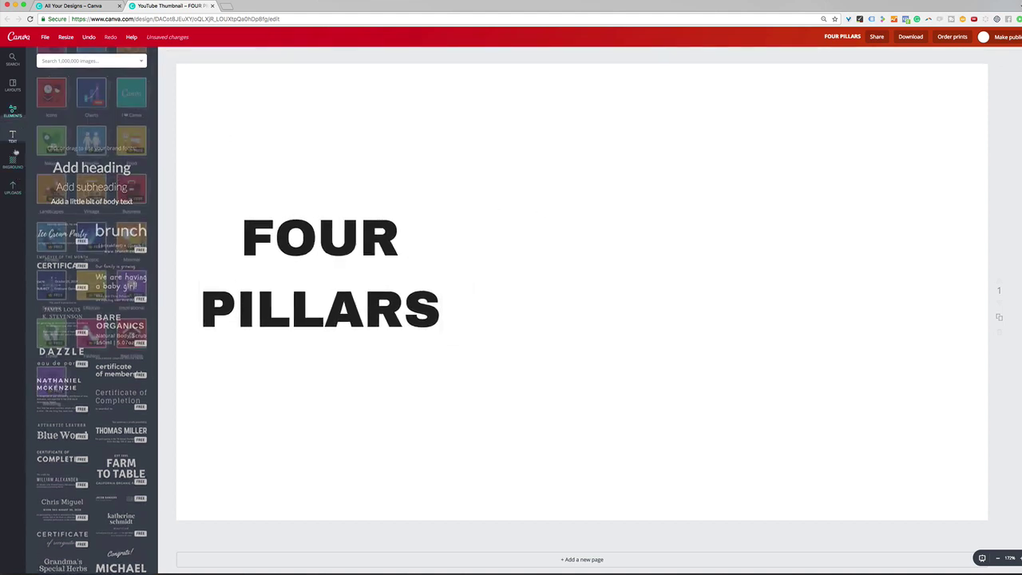
click(51, 142)
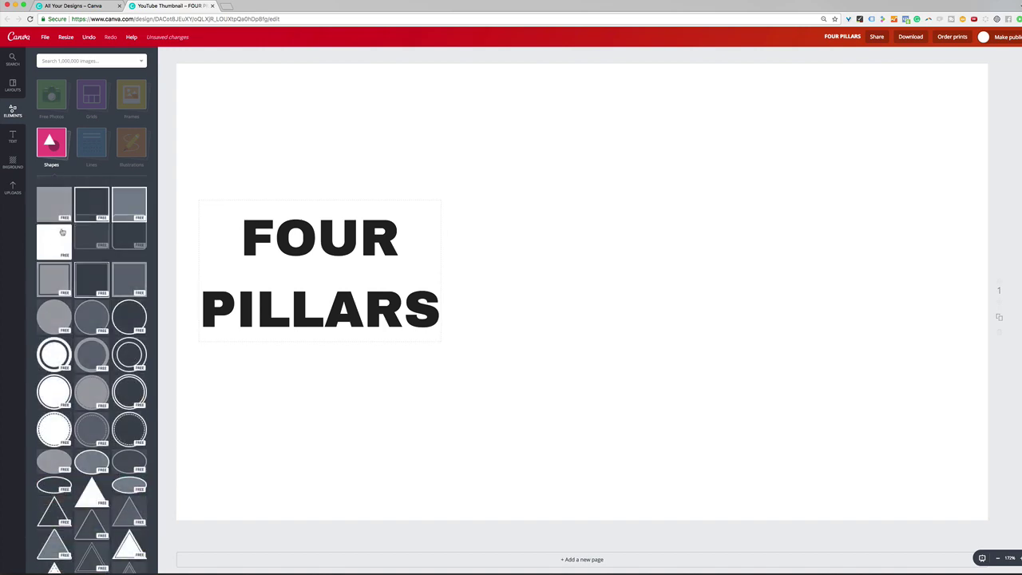
click(63, 208)
drag(665, 239, 462, 233)
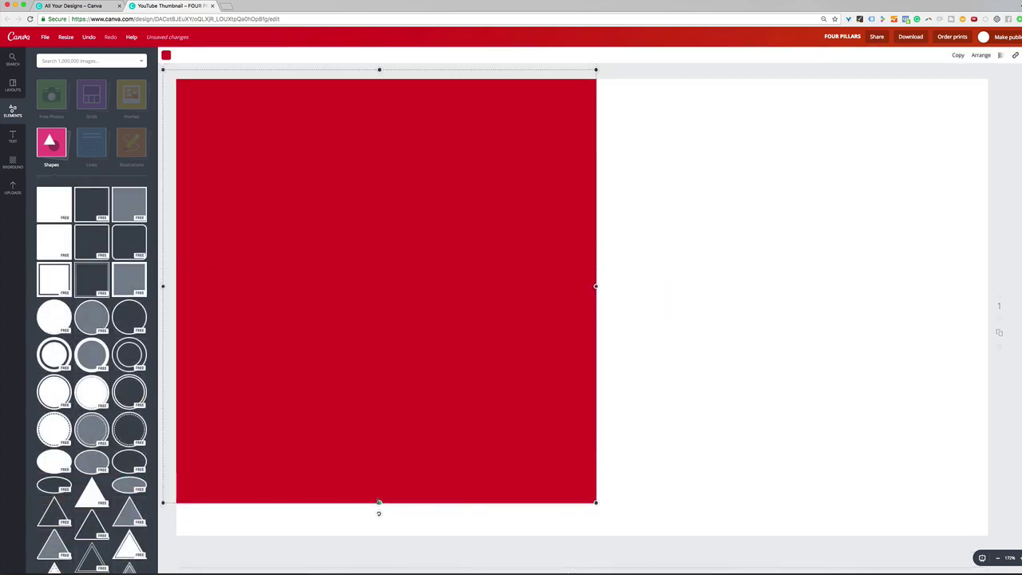
drag(379, 511, 174, 544)
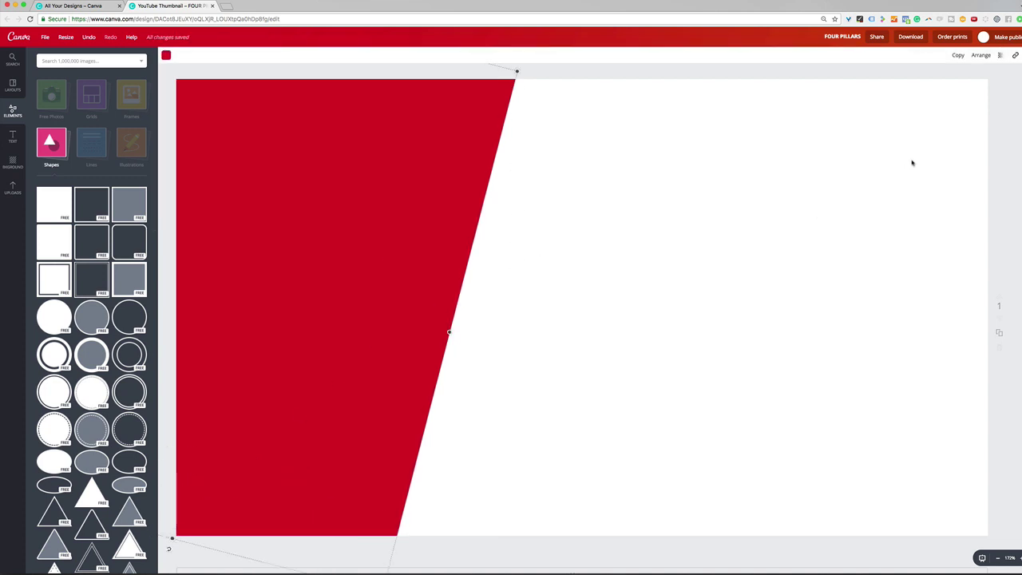
Step: Send the red shape behind the FOUR PILLARS heading and nudge the heading slightly left
click(981, 55)
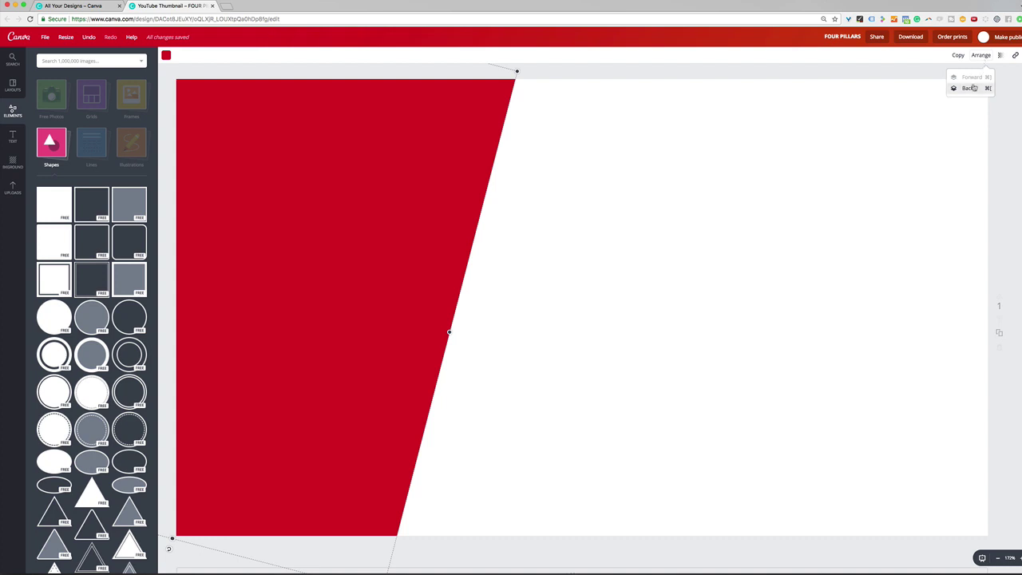
click(973, 87)
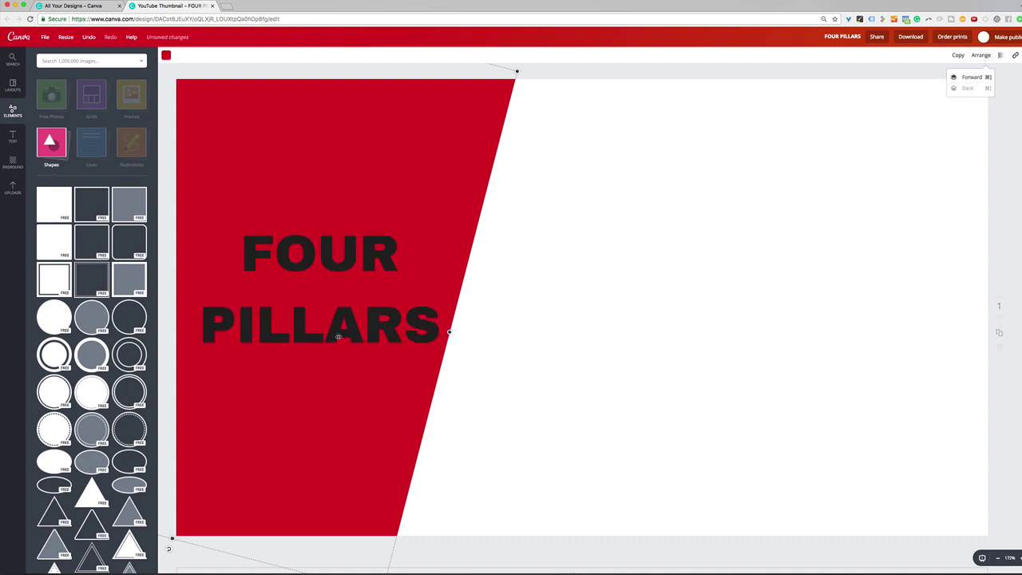
click(350, 233)
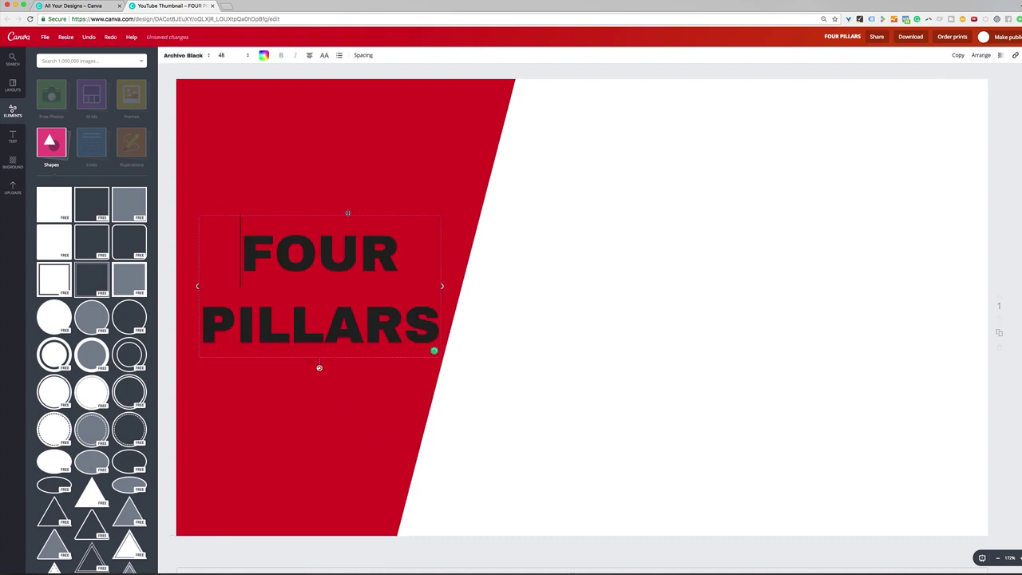
drag(433, 349, 423, 350)
click(587, 264)
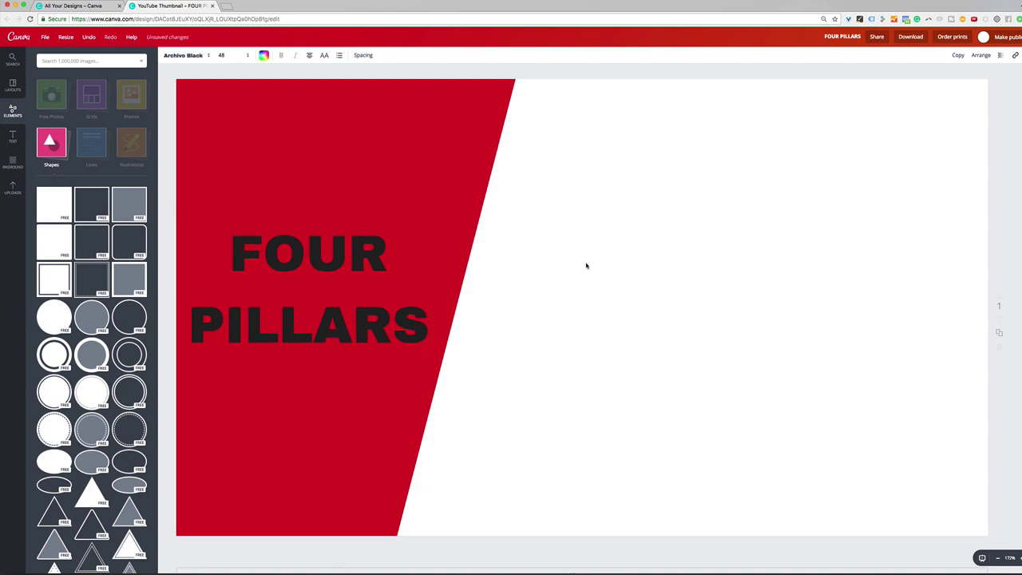
Step: Change the slanted shape's colour from red to white
click(363, 186)
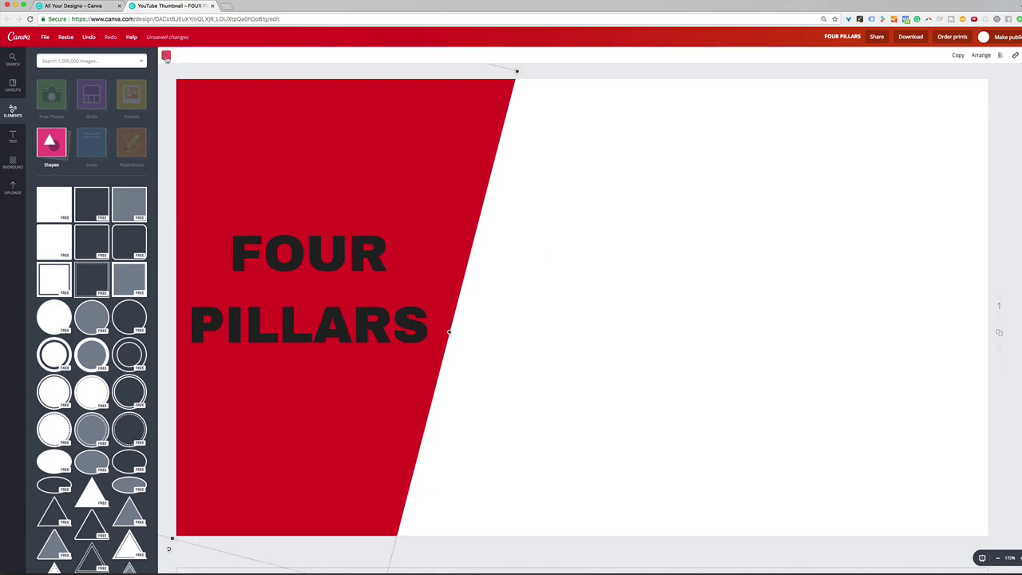
click(166, 55)
scroll(216, 163, down, 1)
click(207, 172)
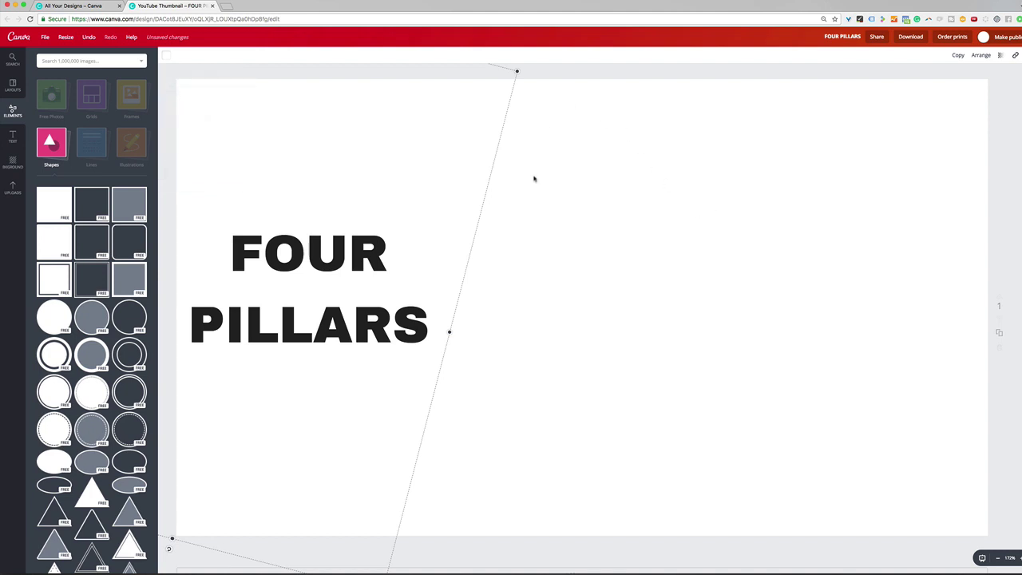
drag(515, 98, 982, 522)
drag(733, 146, 923, 485)
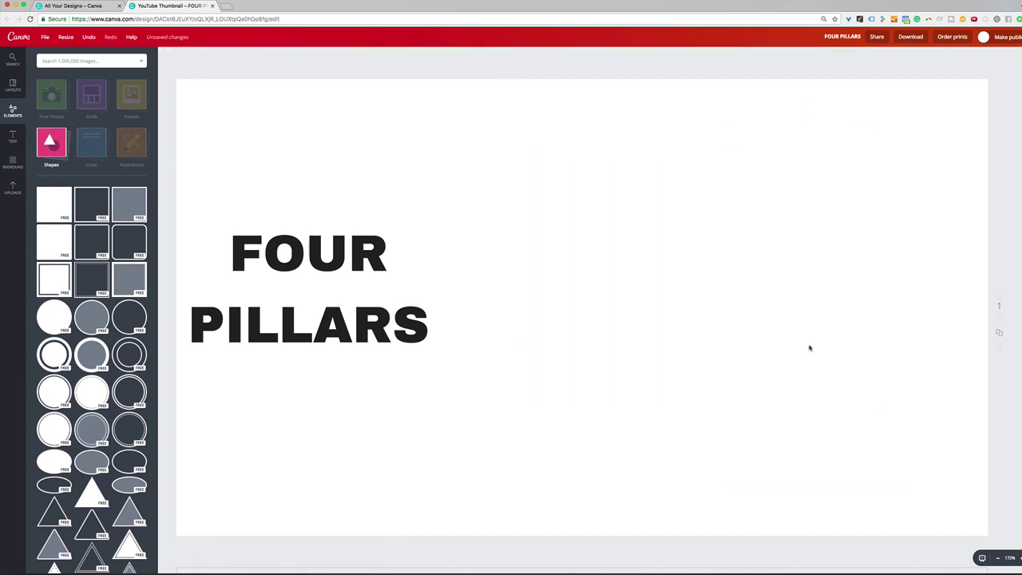
Step: Duplicate the page, retitle the copy 'VISION' and move the heading down slightly
click(1001, 336)
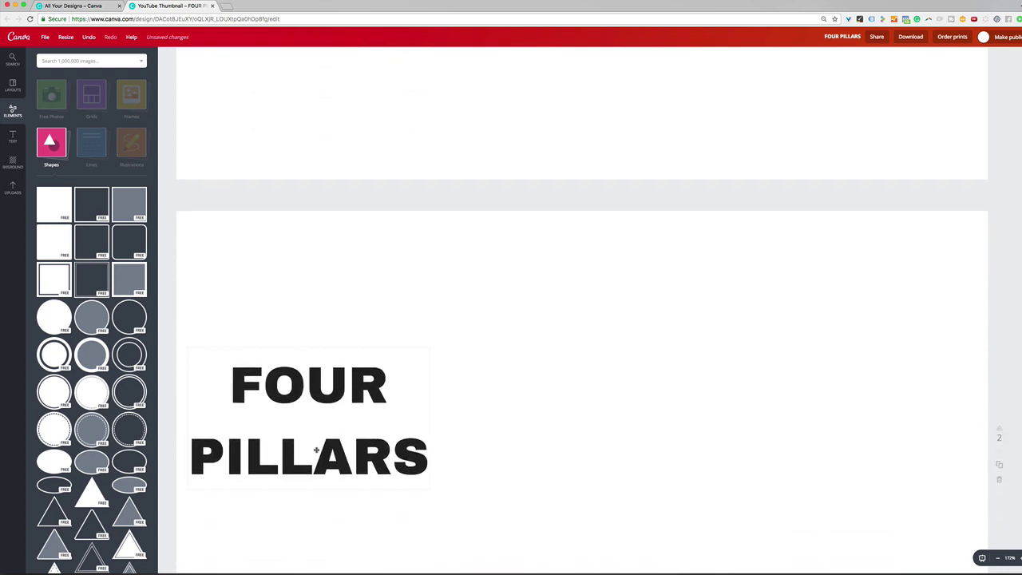
click(316, 455)
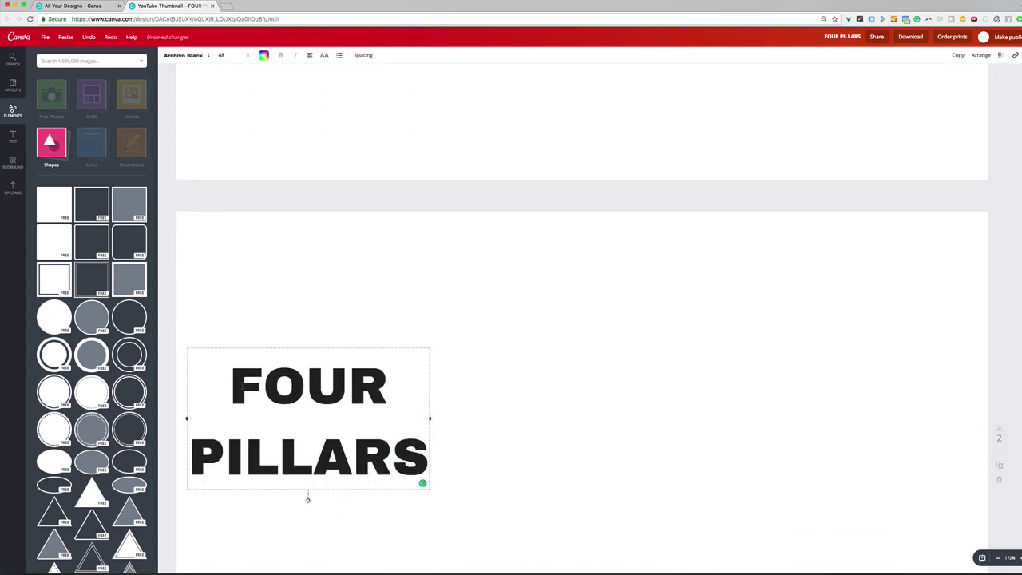
drag(237, 376, 427, 484)
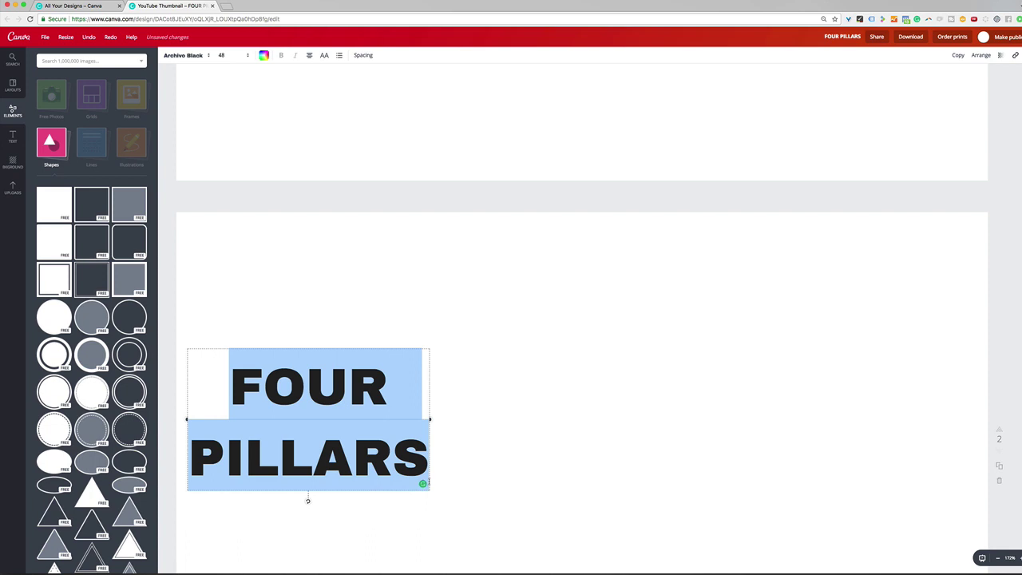
text(VIS)
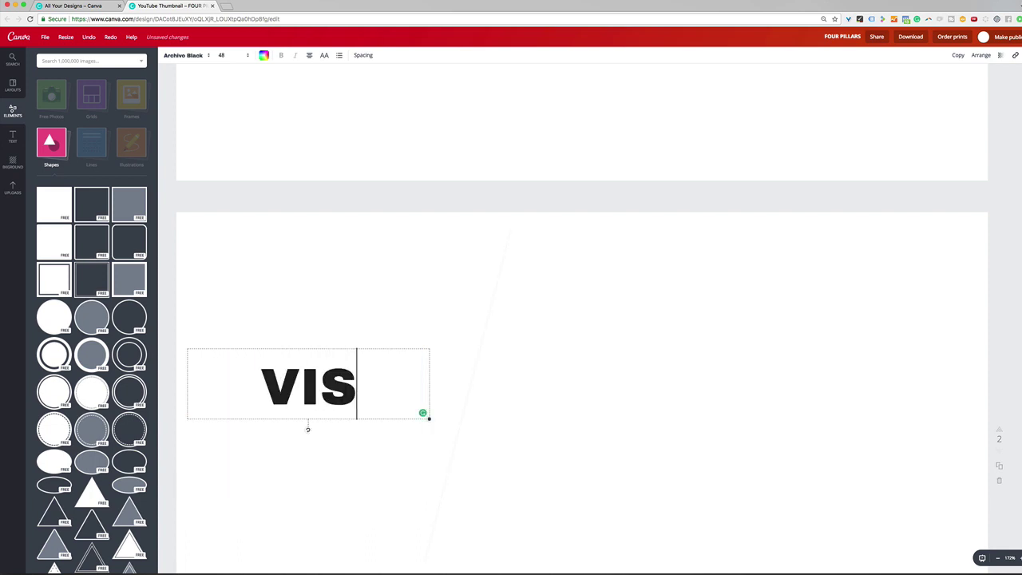
text(ION)
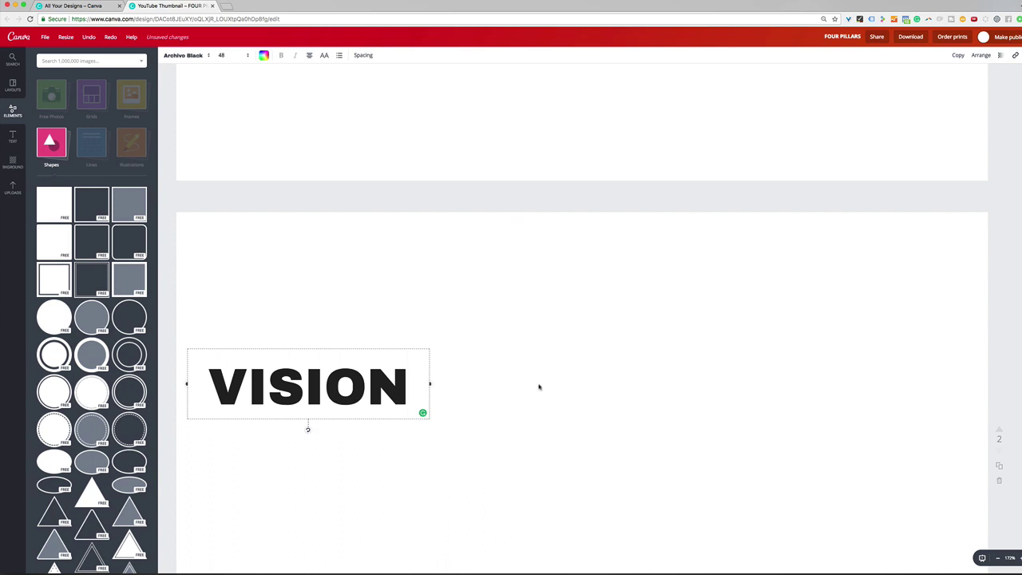
scroll(442, 335, down, 3)
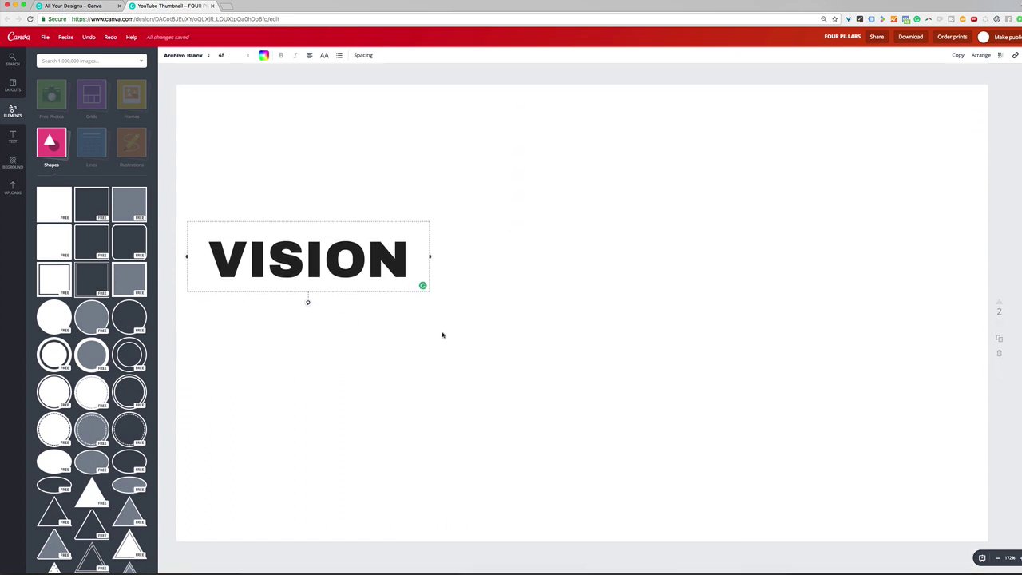
click(346, 284)
click(340, 246)
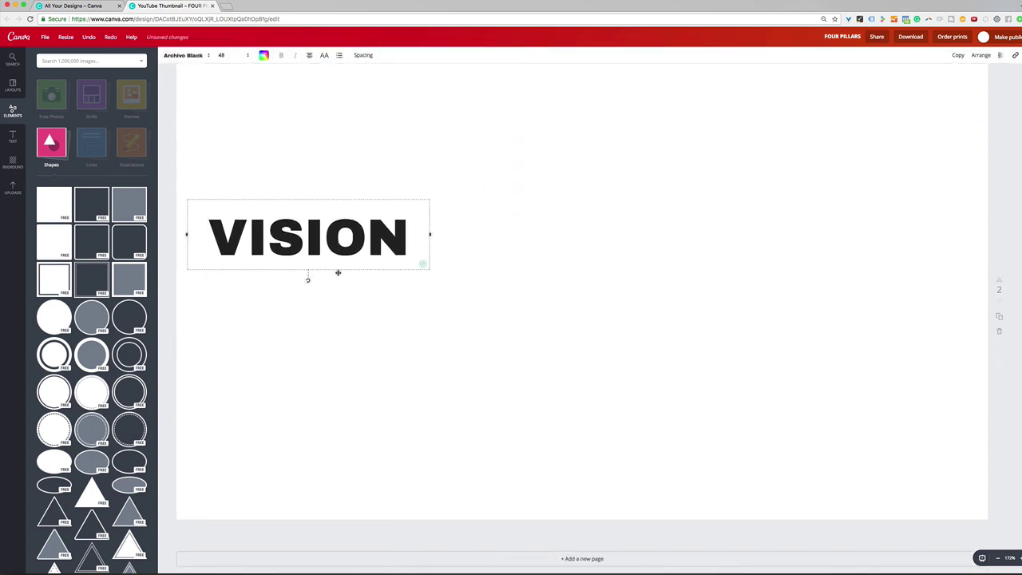
drag(338, 271, 336, 304)
Step: Shift the large rotated element on the VISION page slightly to the left
click(630, 319)
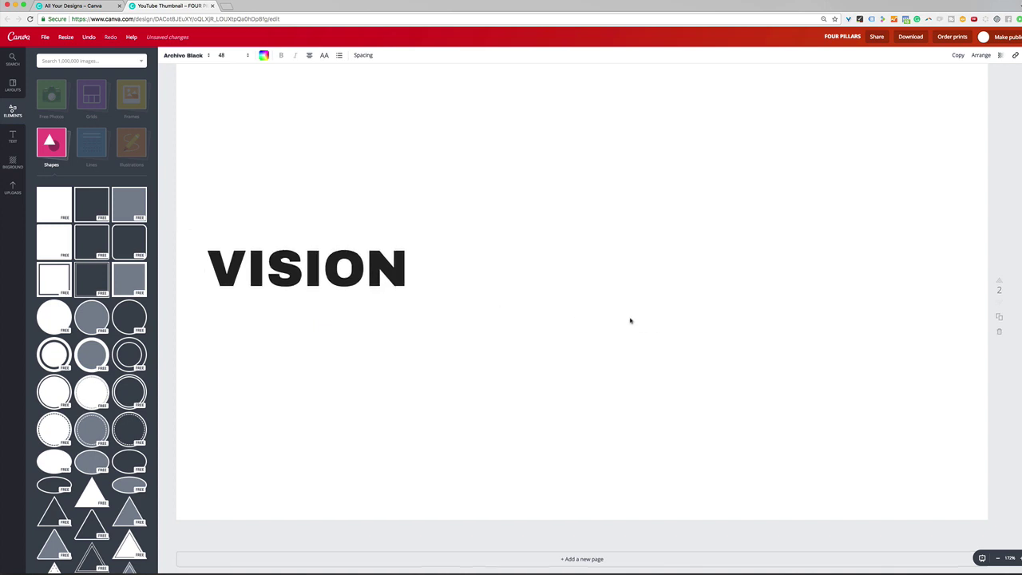
click(447, 174)
drag(517, 72, 529, 60)
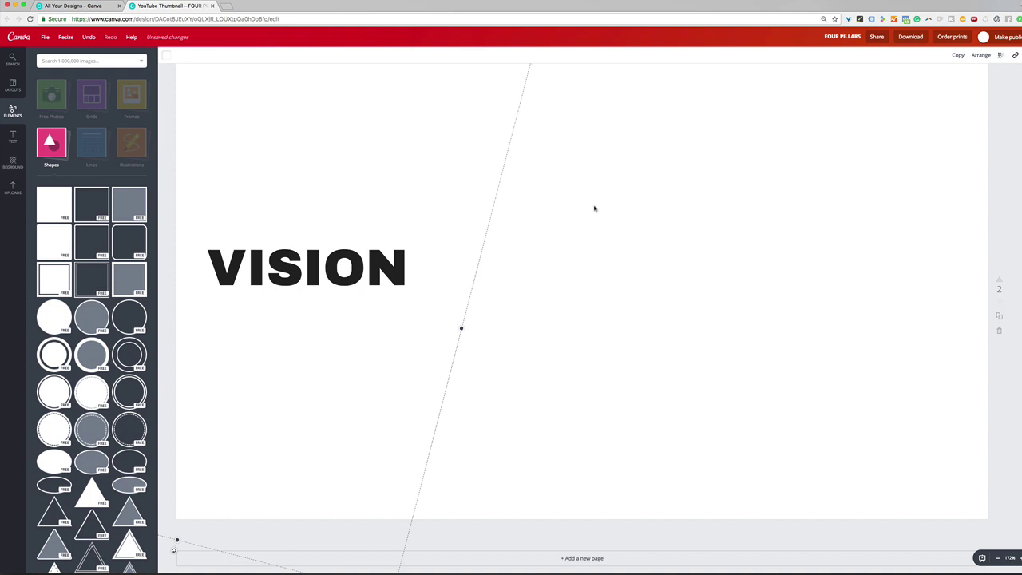
drag(440, 164, 405, 163)
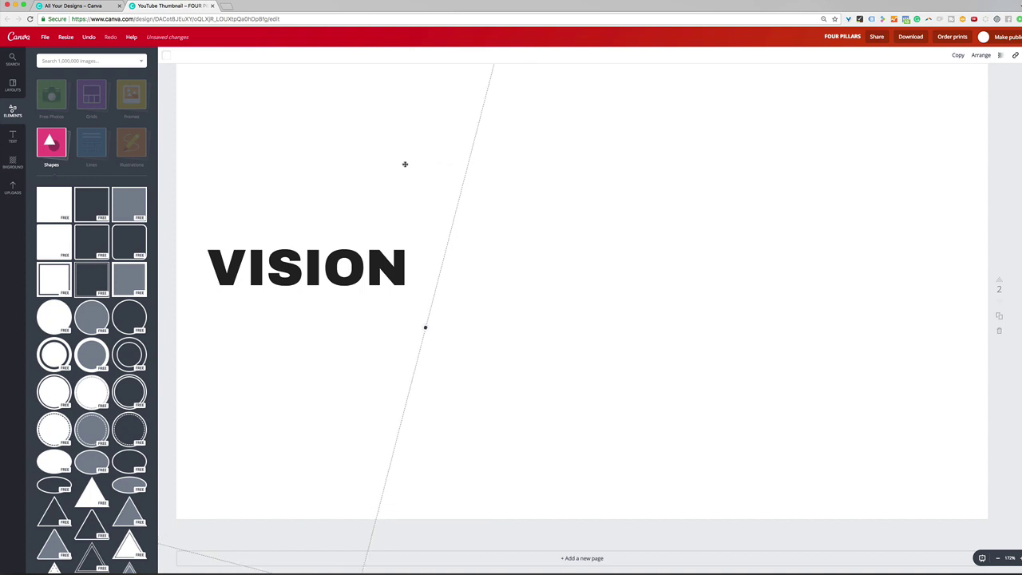
scroll(581, 311, up, 5)
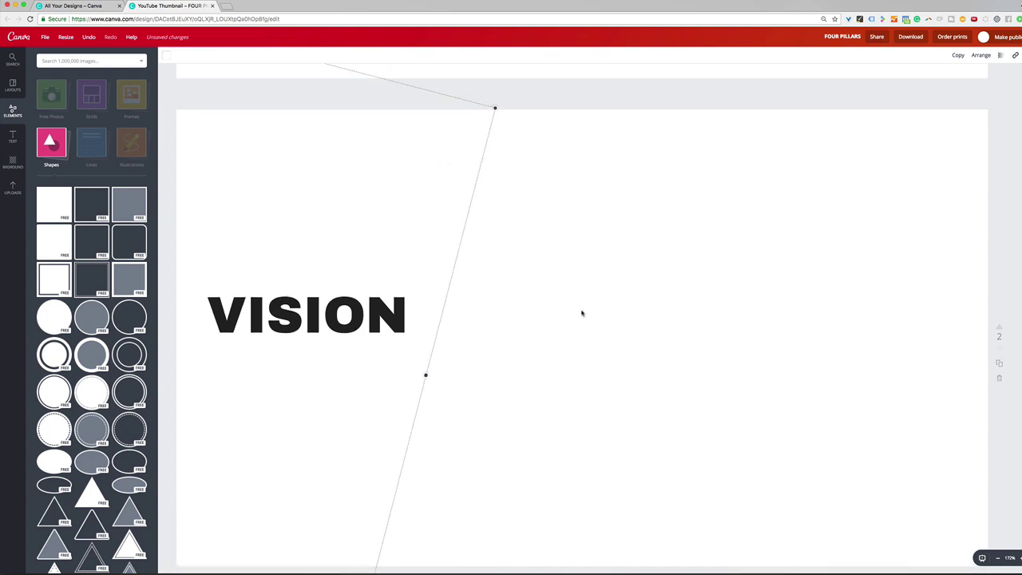
scroll(581, 313, up, 7)
Step: Copy the VISION page into a third page and select its VISION title
click(335, 160)
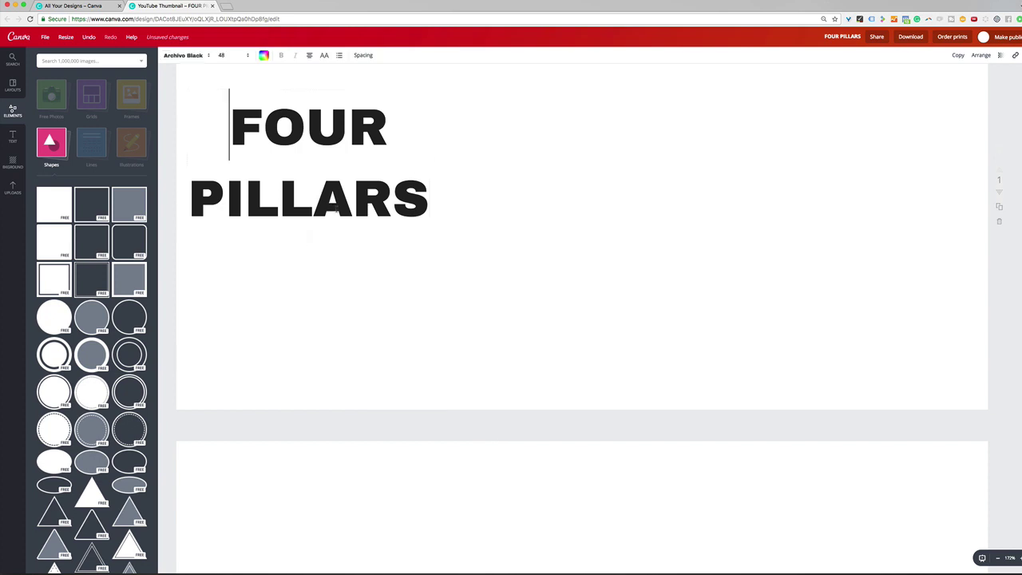
click(354, 274)
scroll(487, 284, up, 3)
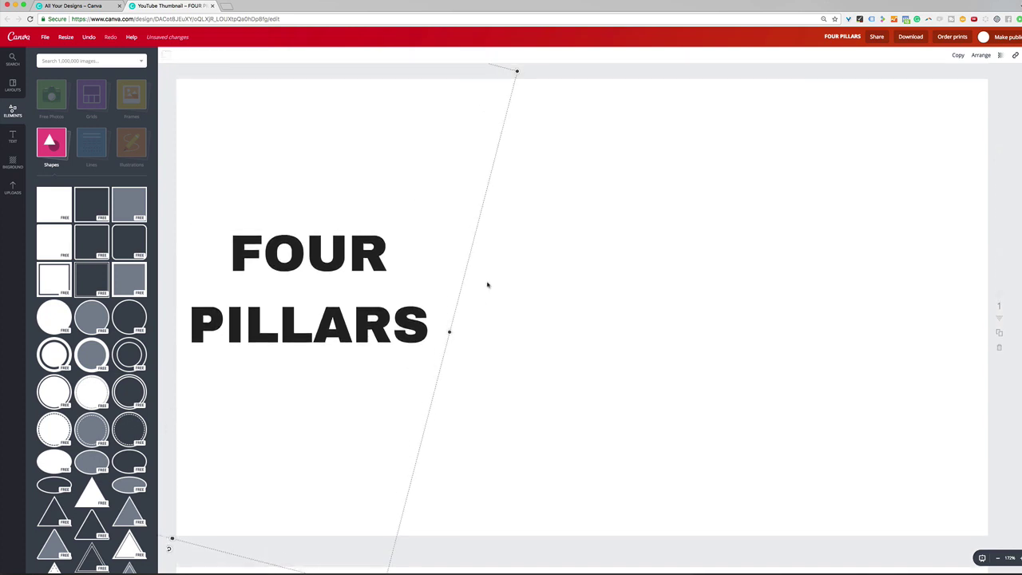
scroll(486, 284, down, 5)
scroll(487, 285, down, 6)
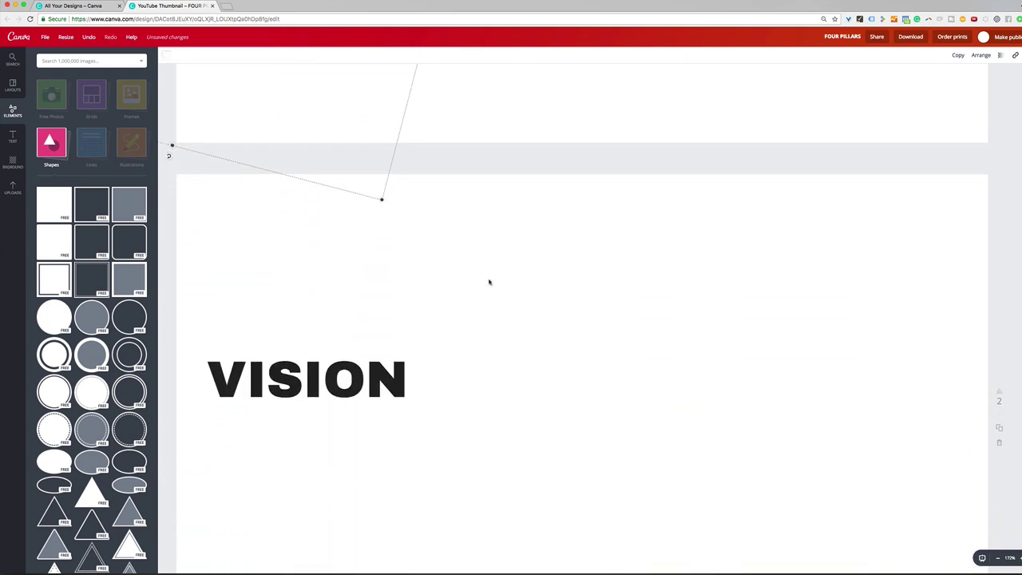
scroll(582, 290, down, 4)
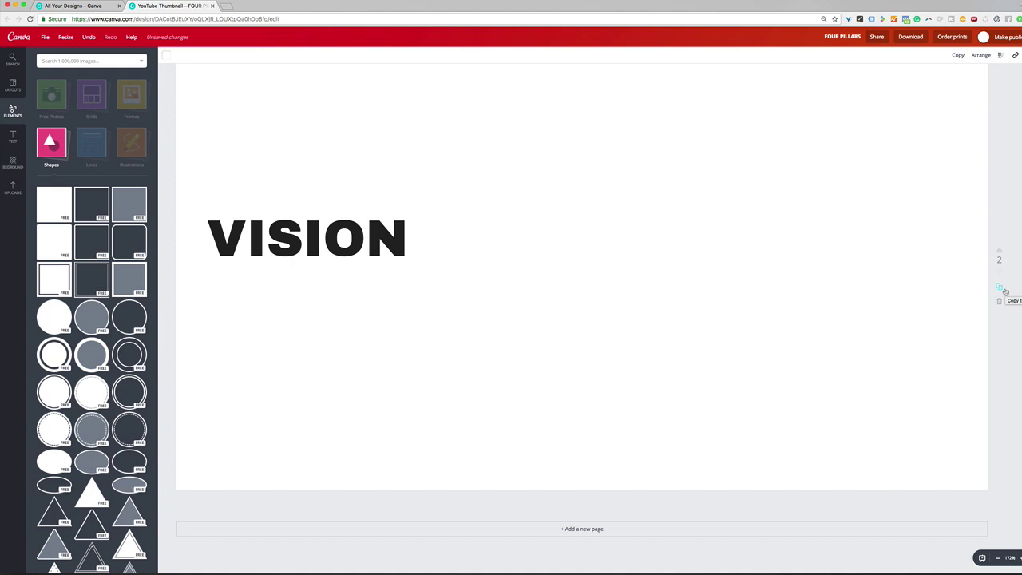
click(1004, 290)
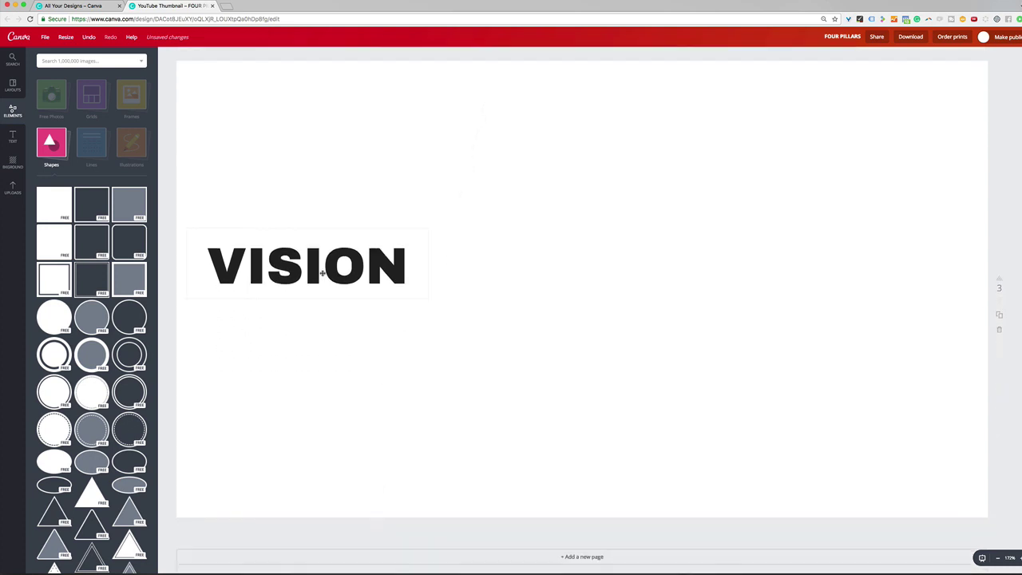
click(322, 273)
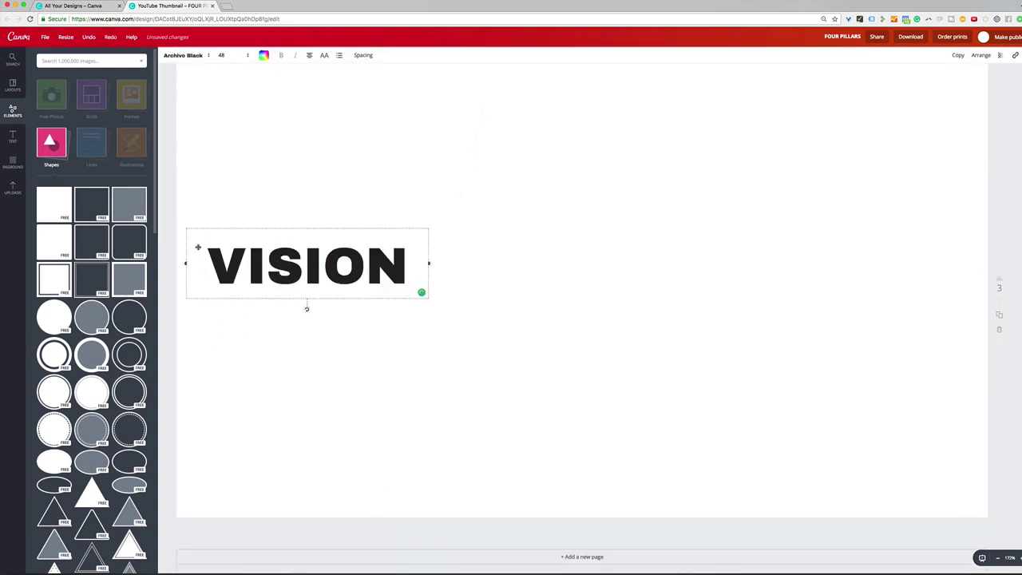
Step: Retitle page 3 as 'BRAIN' / 'DOWNLOAD' on two lines at font size 42
key(Return)
key(BackSpace)
key(BackSpace)
key(BackSpace)
key(BackSpace)
key(BackSpace)
key(BackSpace)
text(BRAIN)
key(Return)
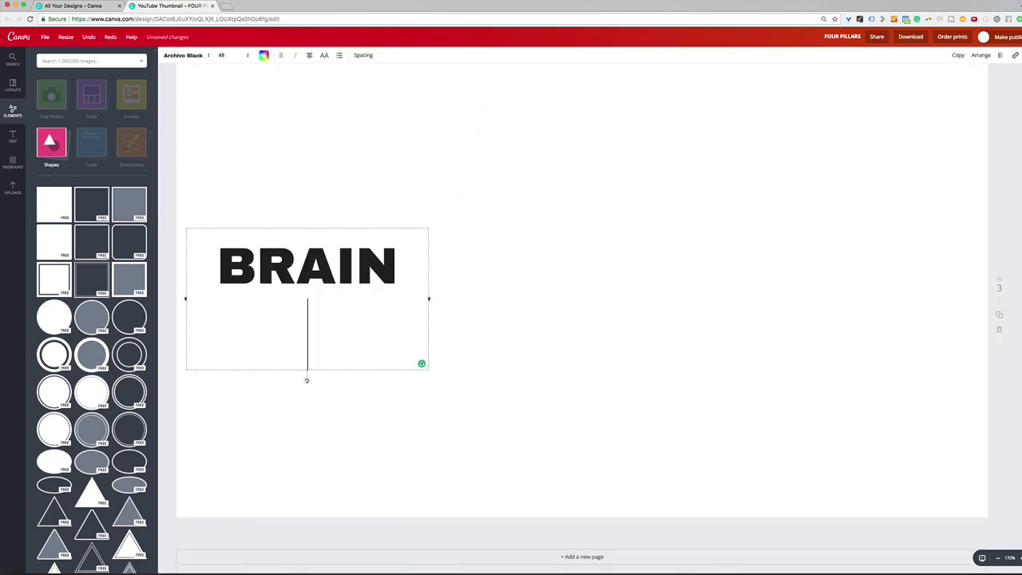
text(DOWNLOAD)
key(shift+Left)
key(shift+Left)
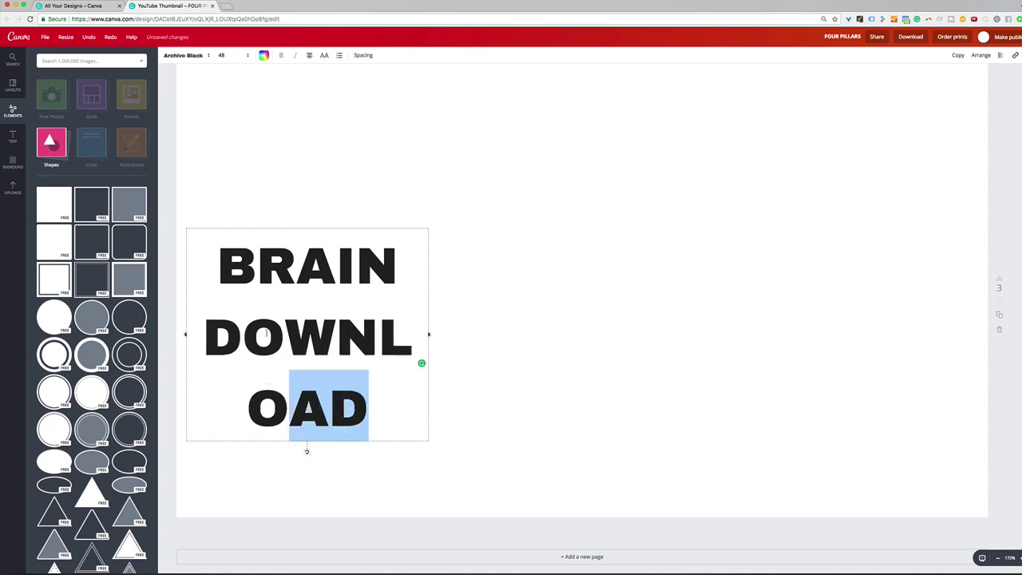
key(super+a)
click(225, 55)
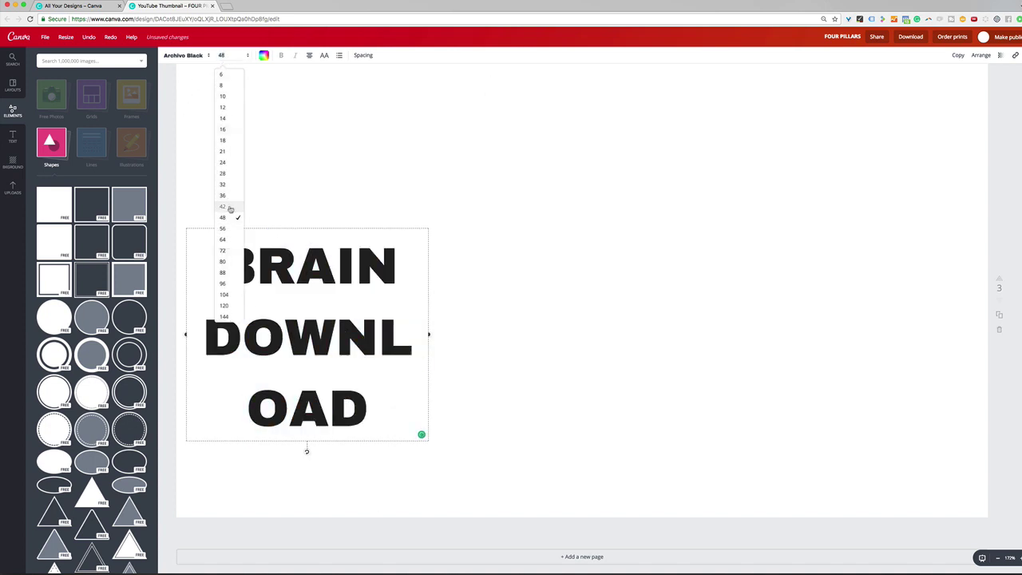
click(223, 207)
Step: Widen the title box so DOWNLOAD fits on one line, and move the rotated element about 50 px right
click(520, 316)
click(411, 317)
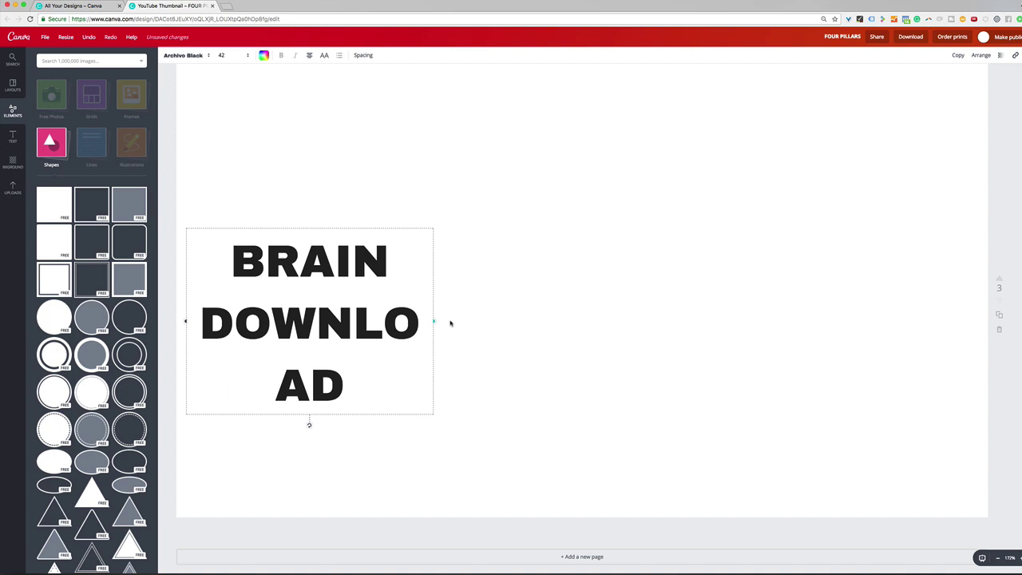
drag(450, 323, 481, 321)
click(457, 163)
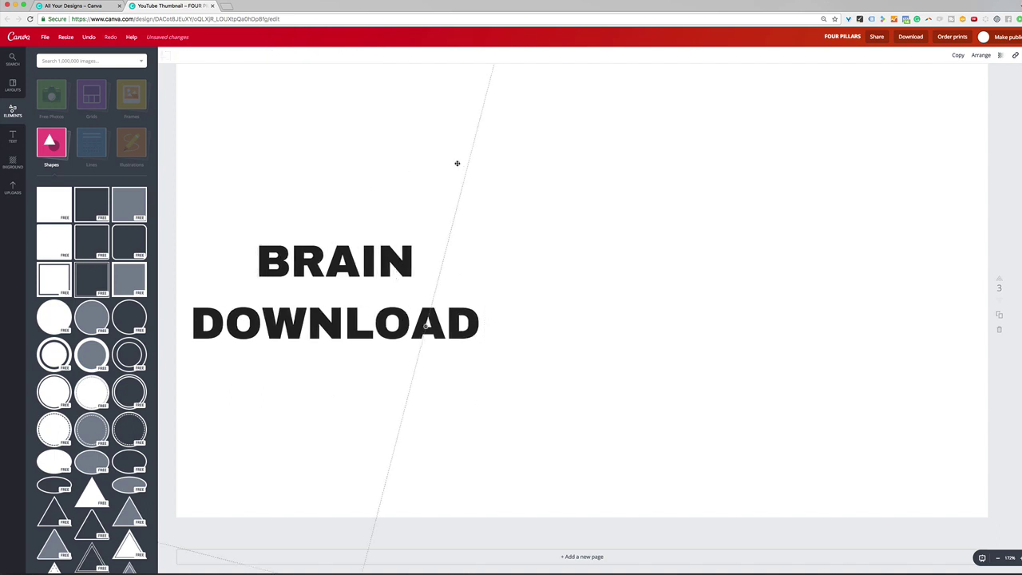
scroll(420, 139, up, 1)
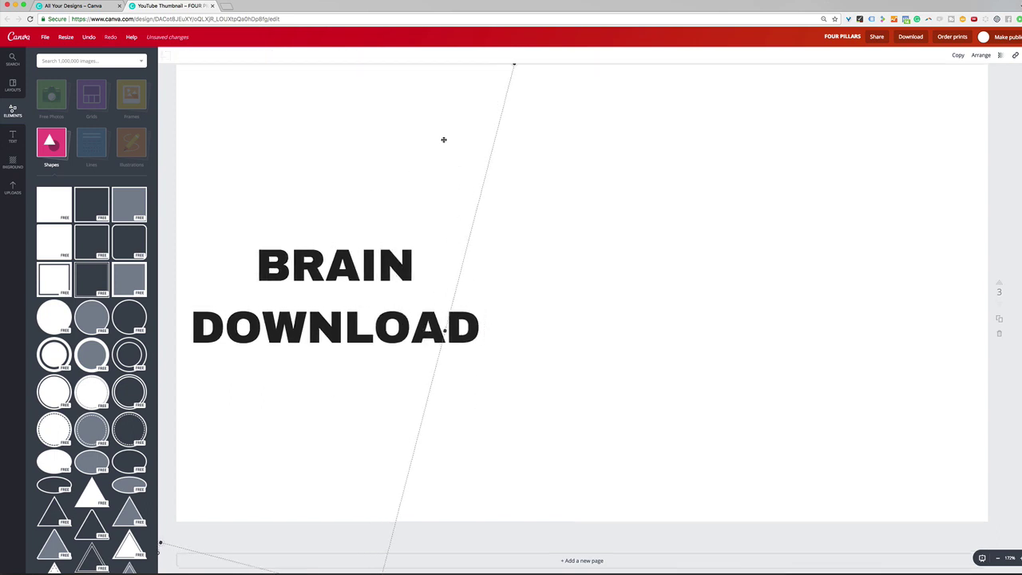
drag(443, 140, 486, 138)
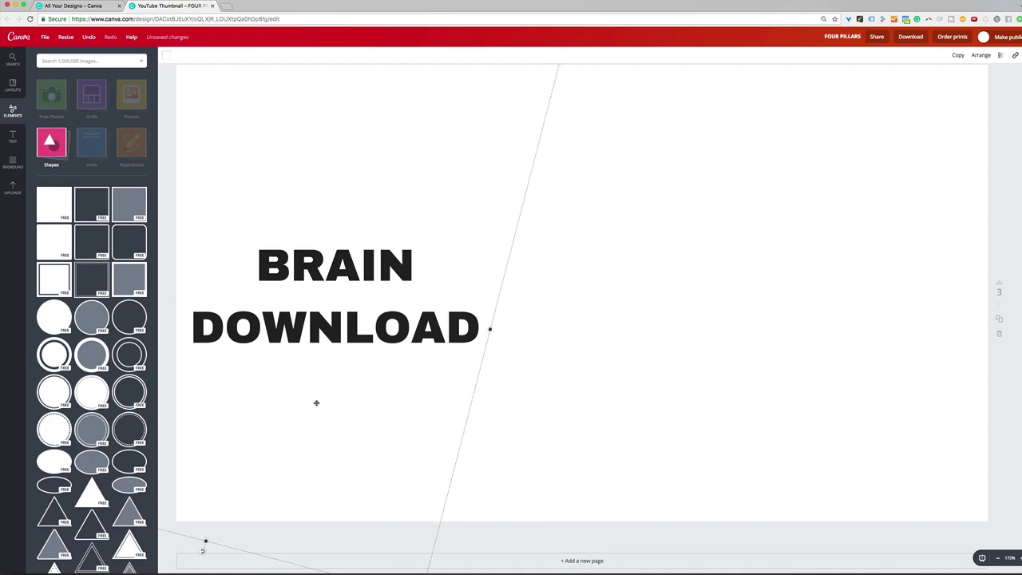
drag(647, 140, 966, 473)
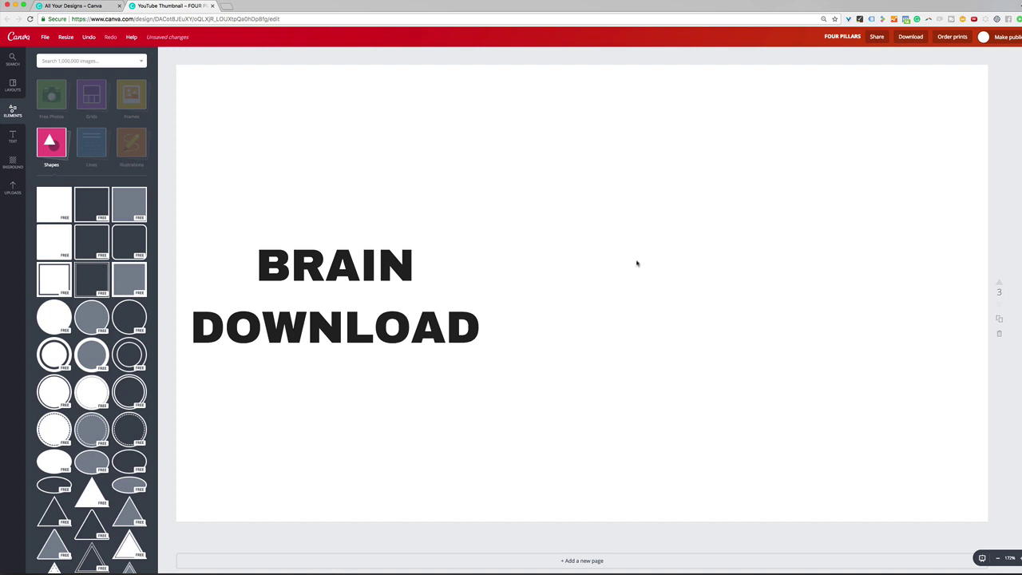
Step: Drag empty selection boxes on the canvas to clear any selection
drag(596, 149, 903, 402)
drag(654, 185, 951, 424)
Step: Duplicate the BRAIN DOWNLOAD page and retitle page 4 'USE YOUR VISION'
click(999, 320)
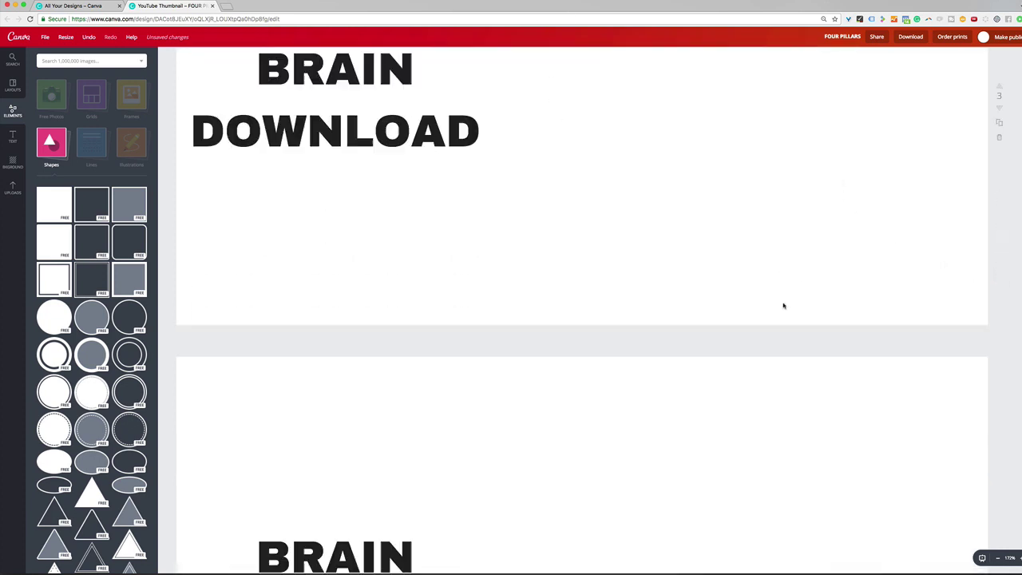
click(406, 298)
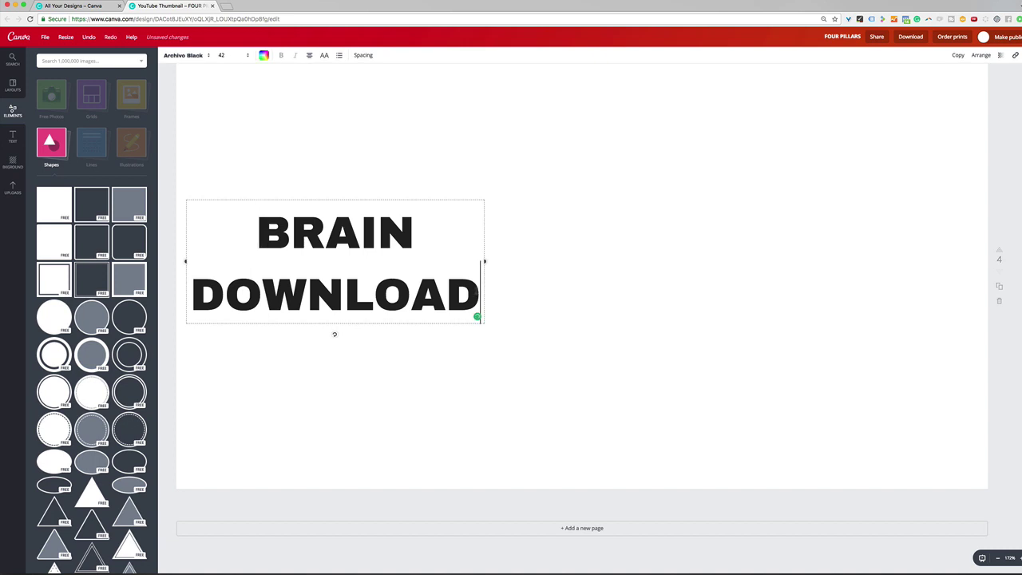
key(super+a)
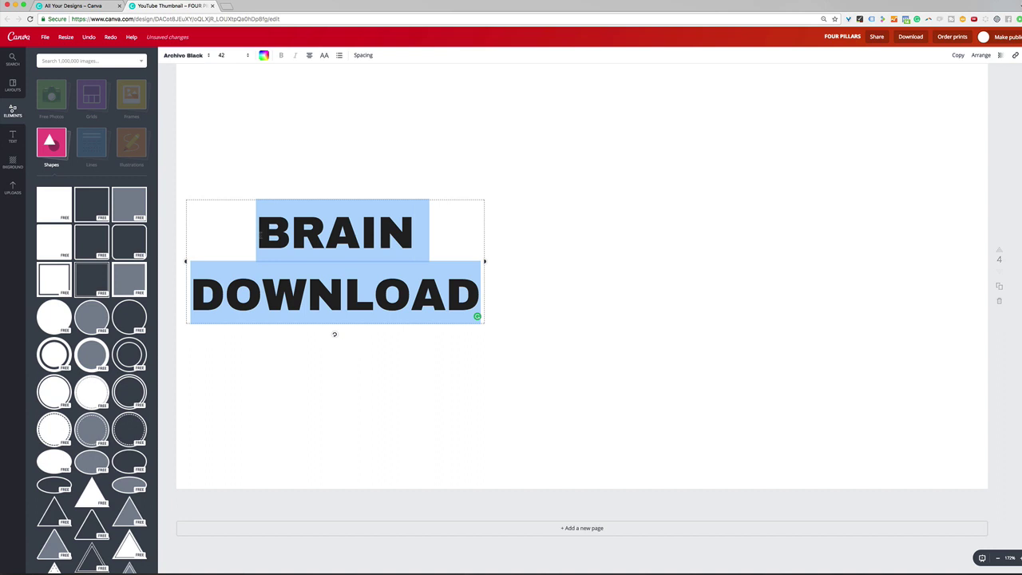
text(USE YOUR )
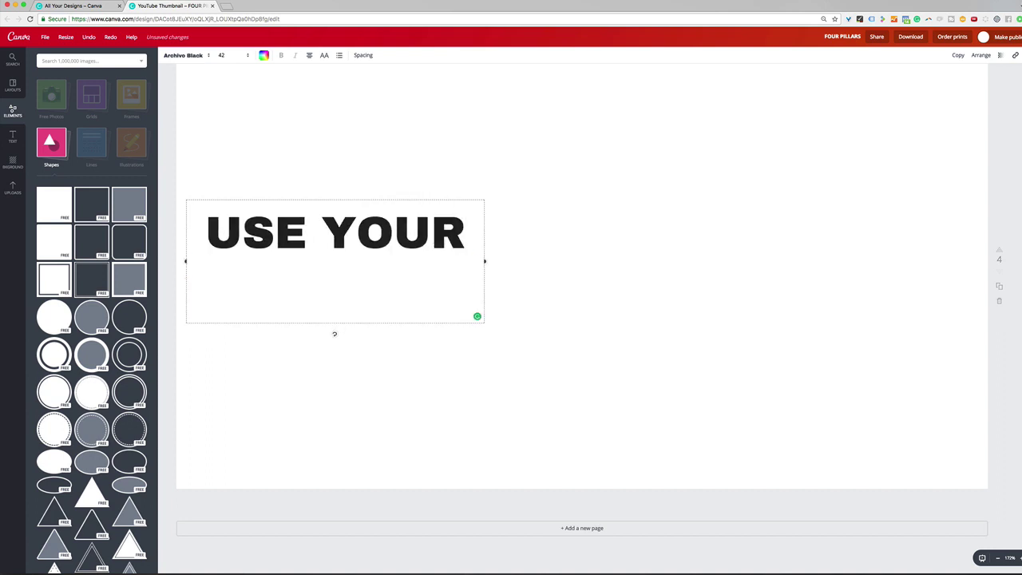
text(VISION)
click(649, 309)
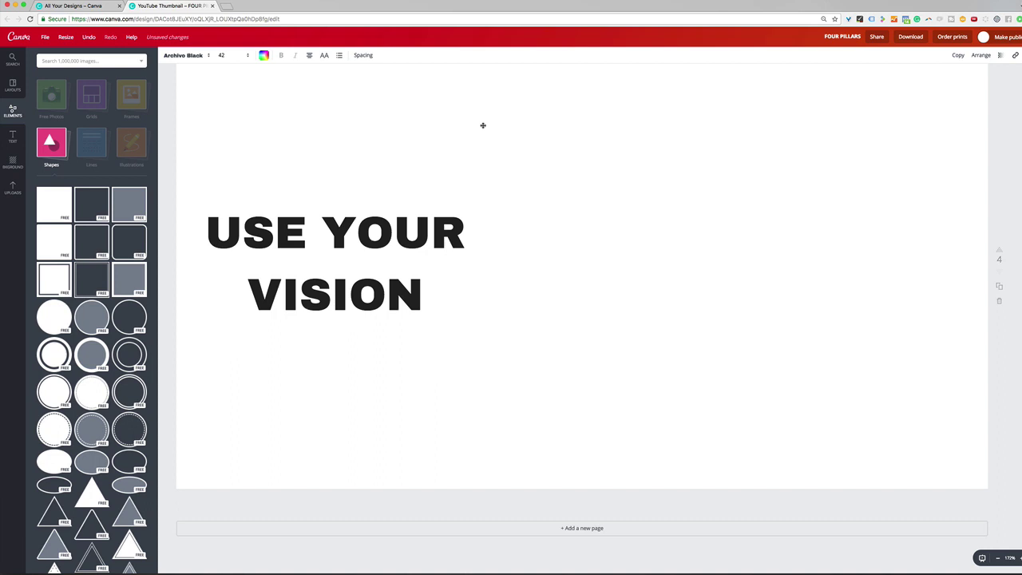
Step: Shift the rotated element slightly left and set the USE YOUR VISION title to size 48
click(482, 125)
drag(484, 221, 457, 218)
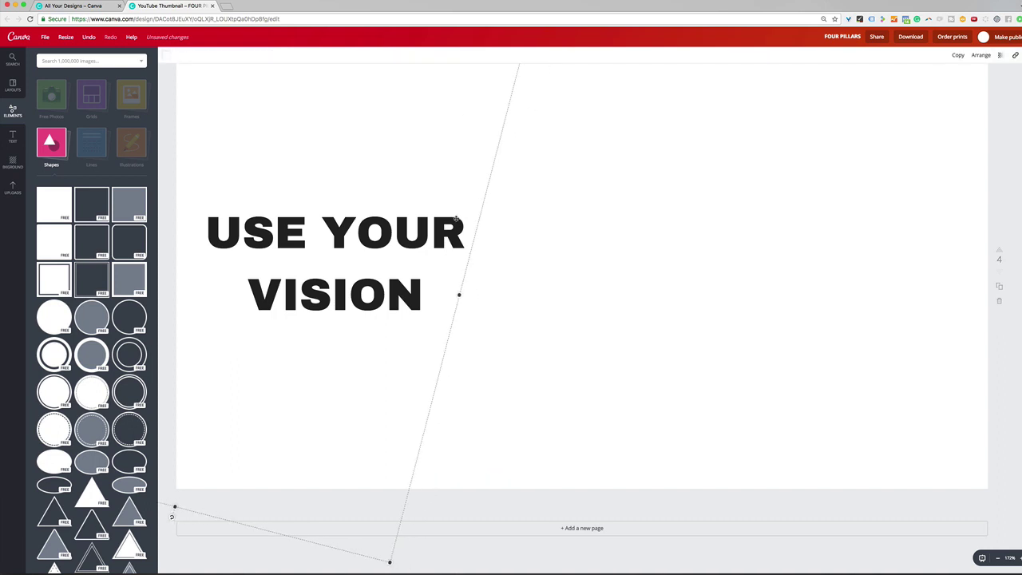
click(434, 295)
click(227, 55)
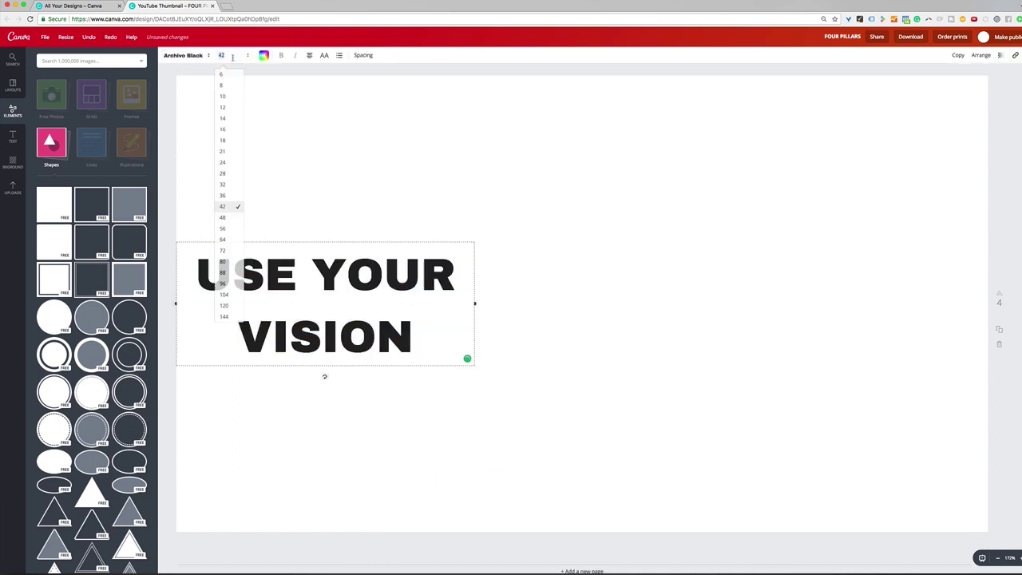
click(231, 217)
click(499, 239)
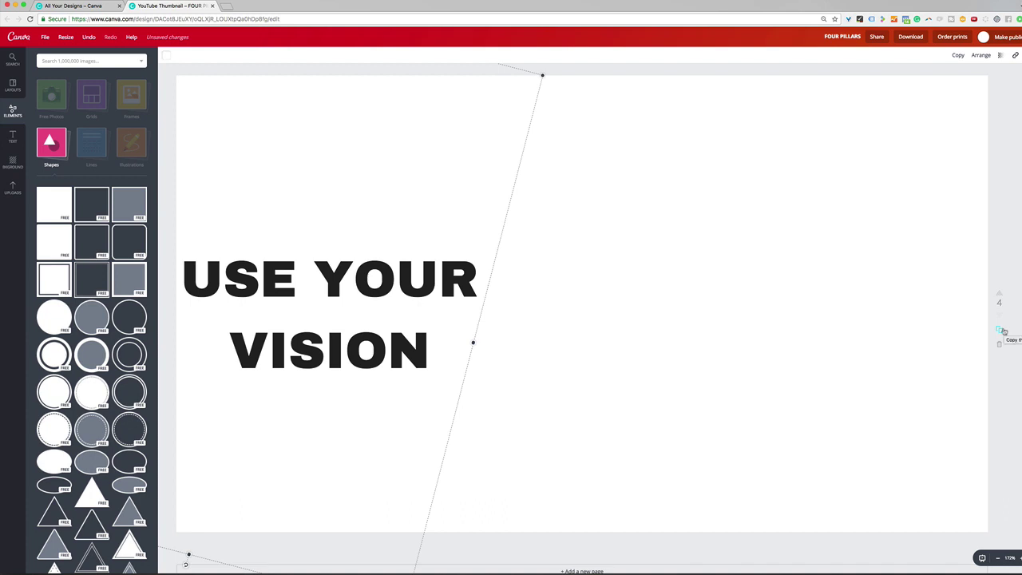
Step: Duplicate the USE YOUR VISION page as page 5 and delete its title
click(1002, 334)
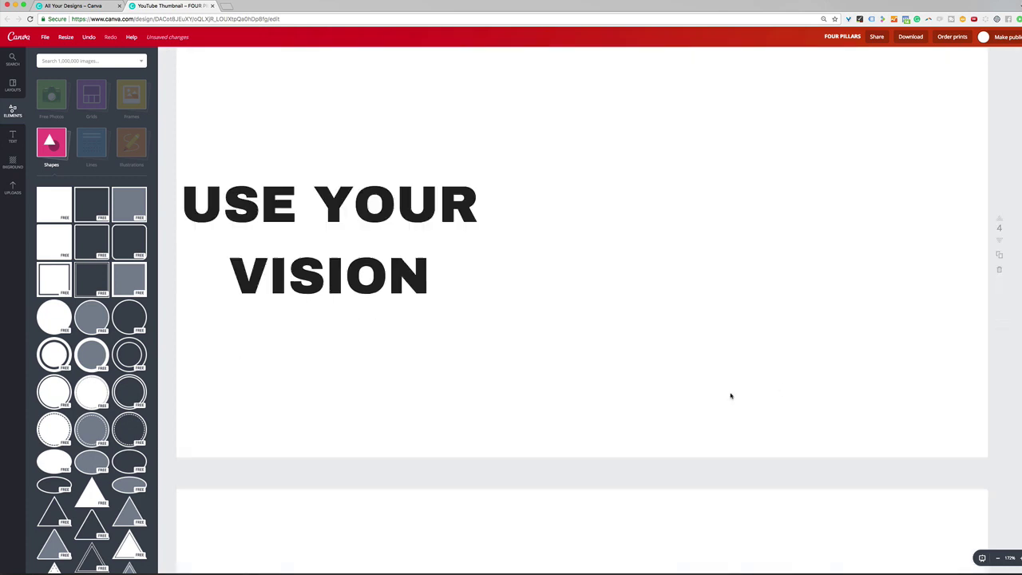
drag(673, 456, 418, 470)
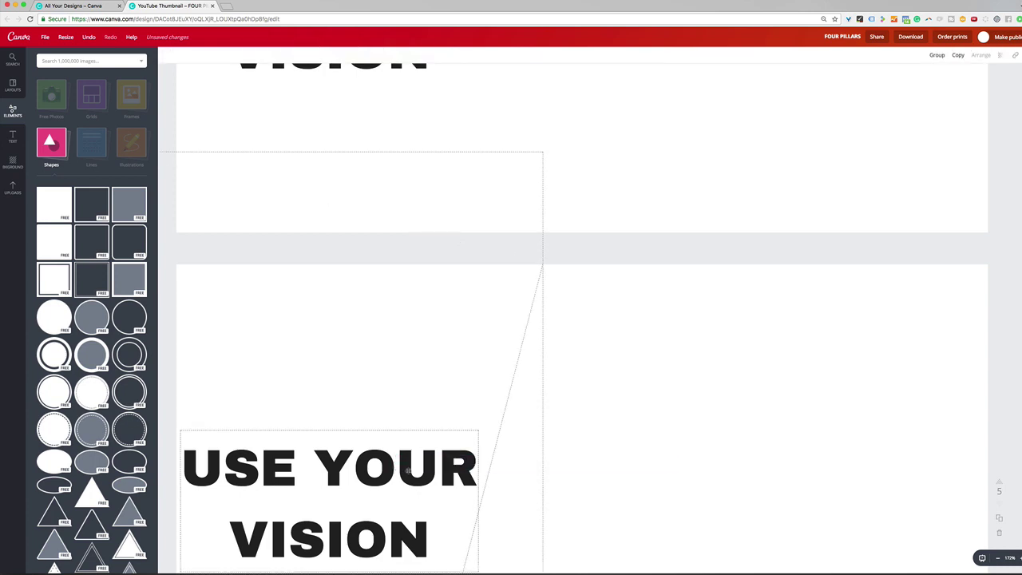
key(Delete)
scroll(269, 353, down, 2)
Step: Add a clipboard icon, shrink it, move it to the left side and tilt it slightly
click(51, 144)
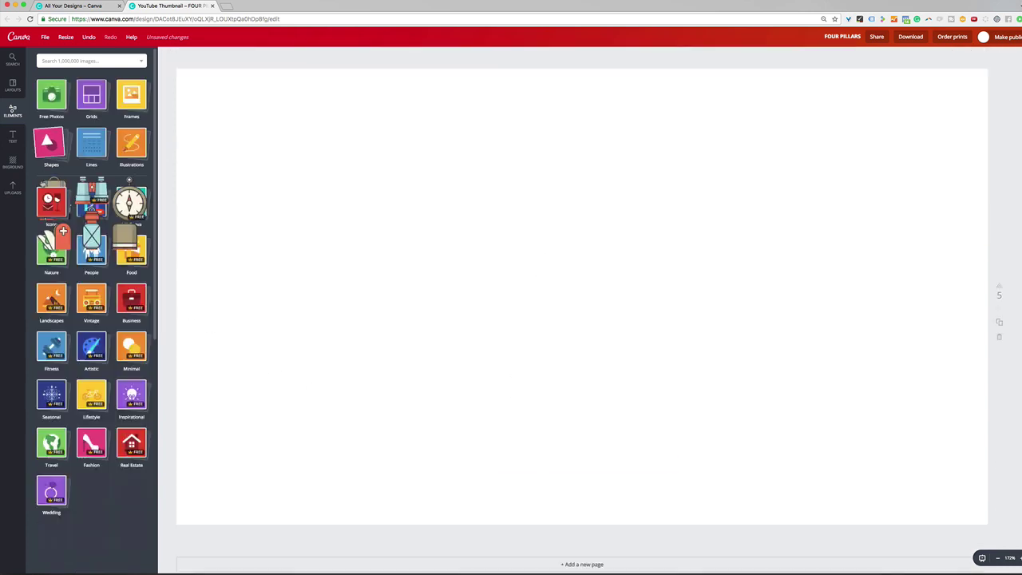
click(50, 196)
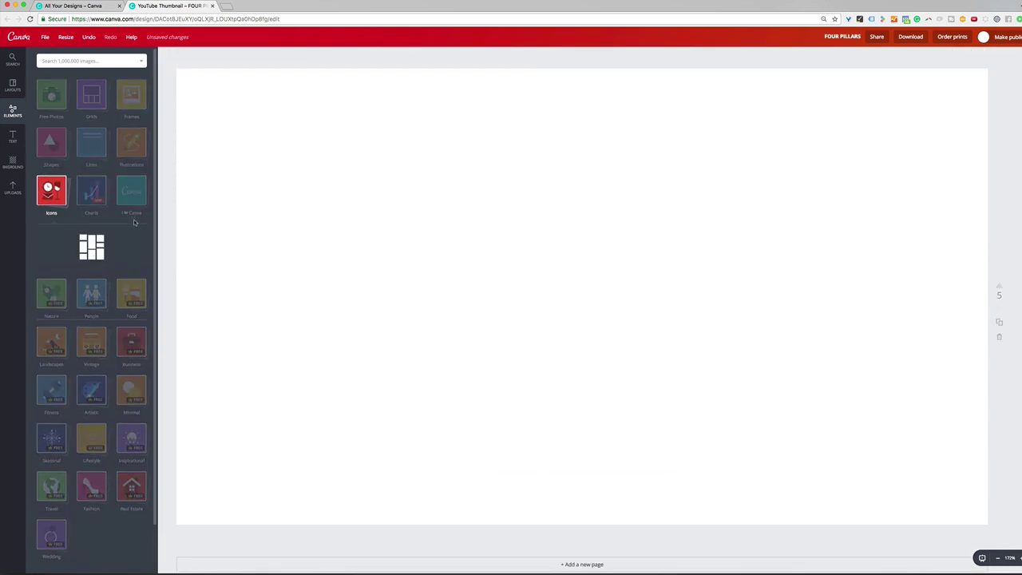
click(132, 187)
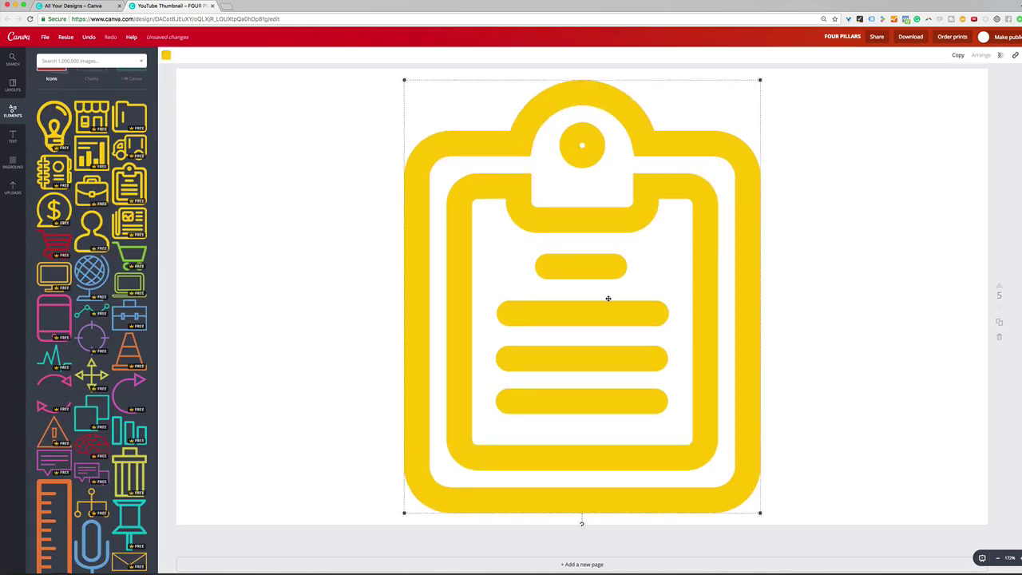
drag(606, 297, 438, 305)
drag(579, 88, 412, 290)
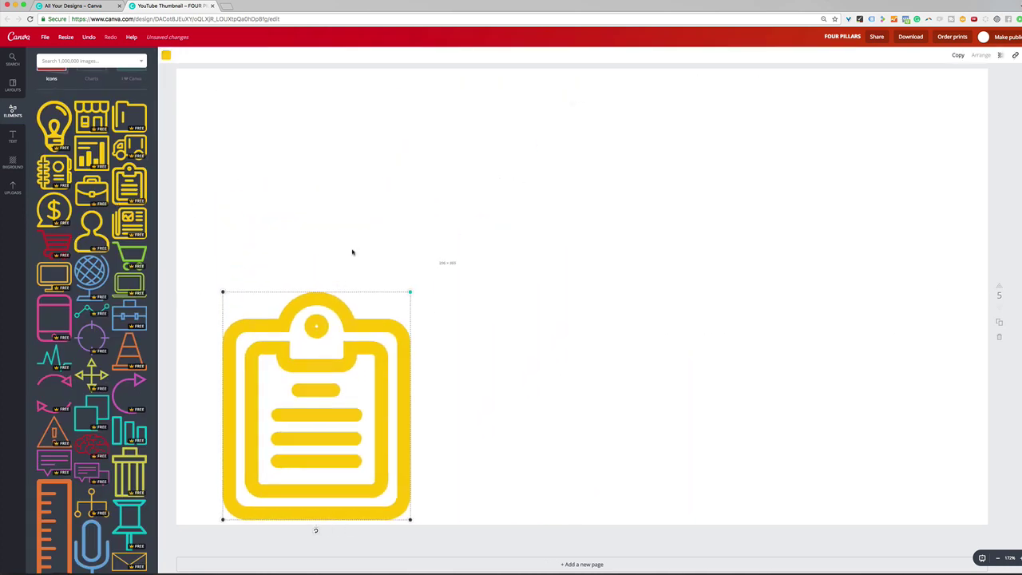
drag(296, 294, 290, 201)
scroll(541, 302, up, 15)
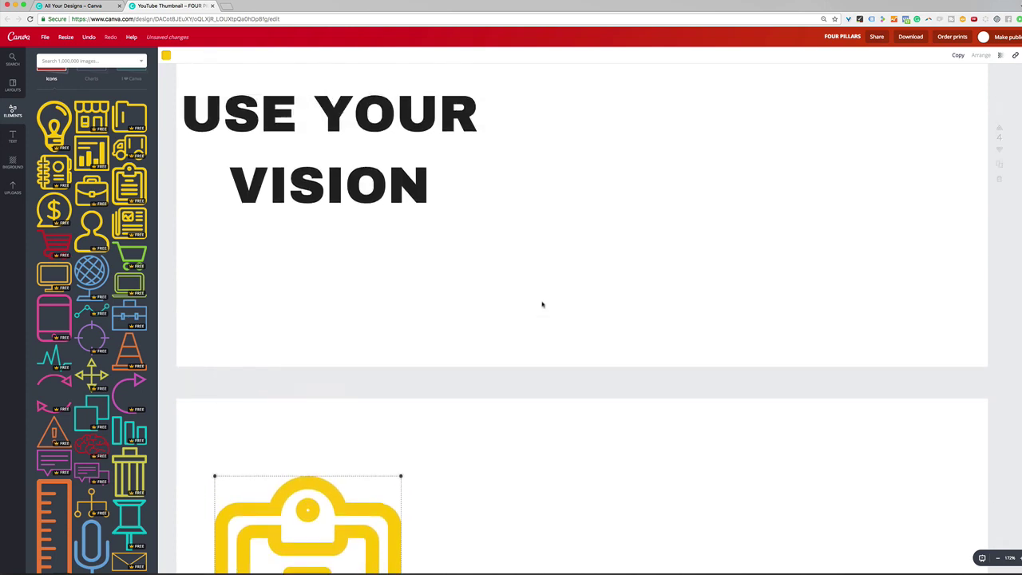
scroll(545, 307, down, 15)
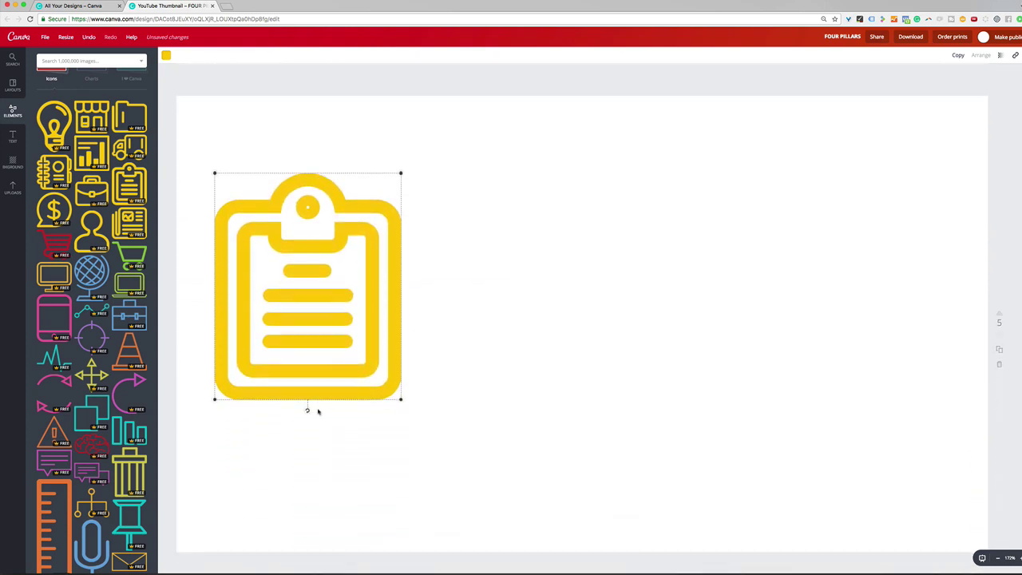
drag(306, 410, 321, 416)
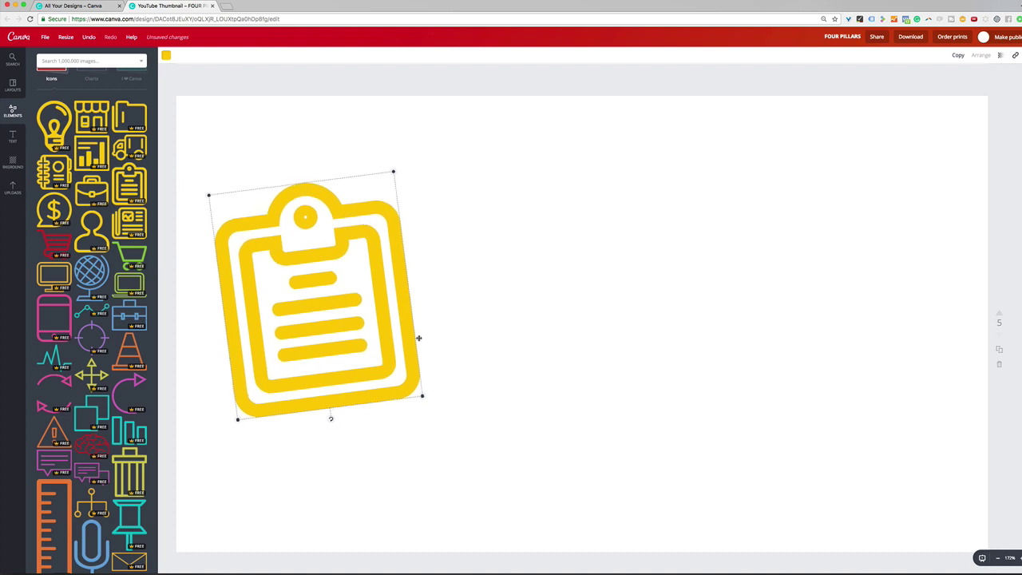
Step: Make the clipboard icon red and duplicate the page as page 6
click(166, 56)
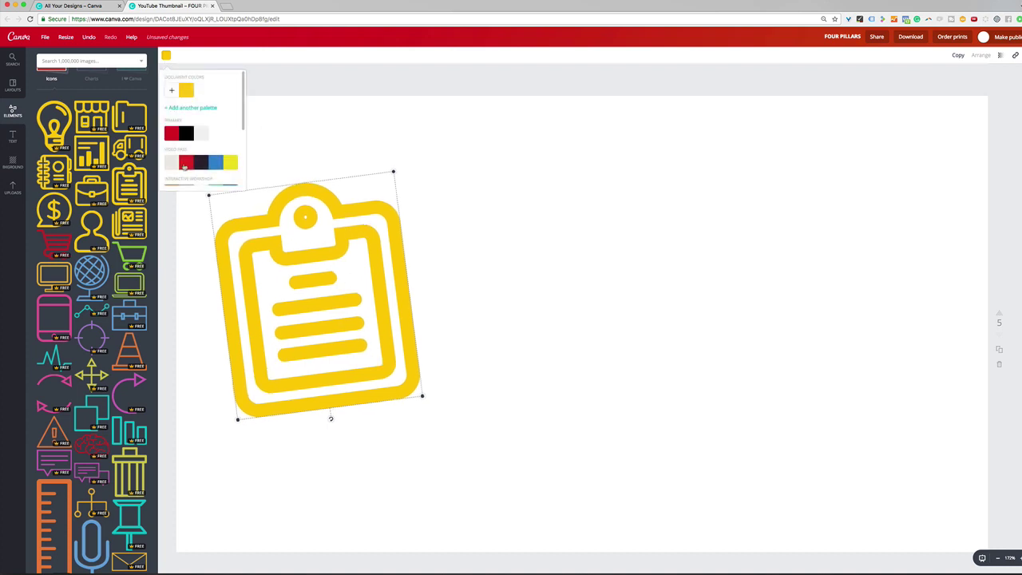
click(174, 134)
click(372, 251)
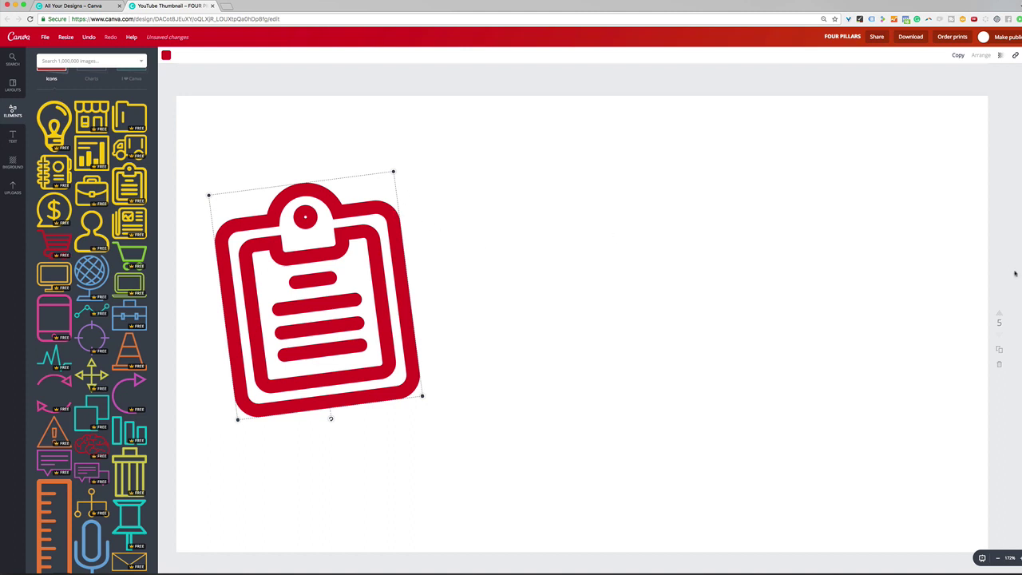
click(999, 349)
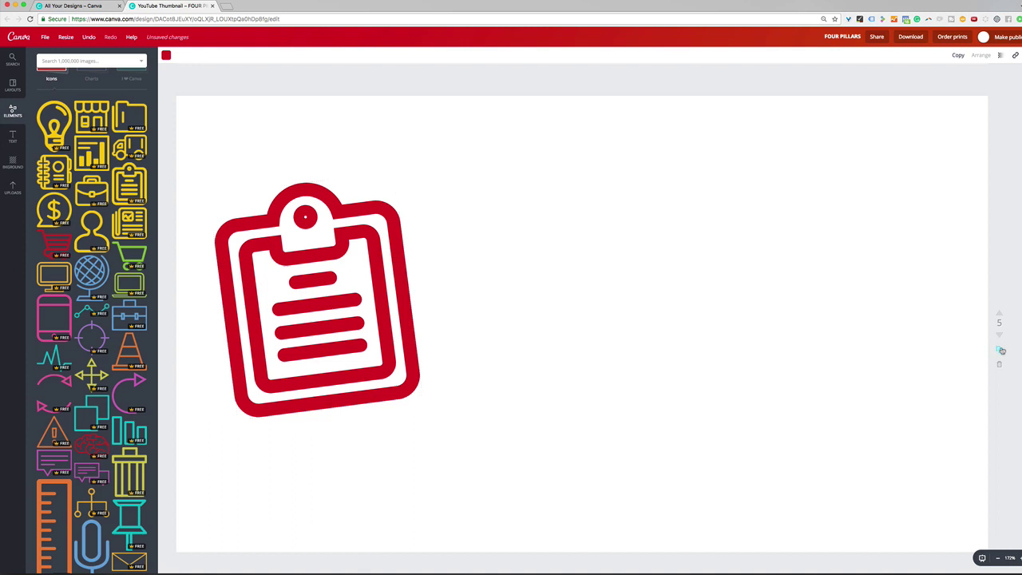
Step: Delete the clipboard on page 6 and add the four-squares icon in its place
click(397, 273)
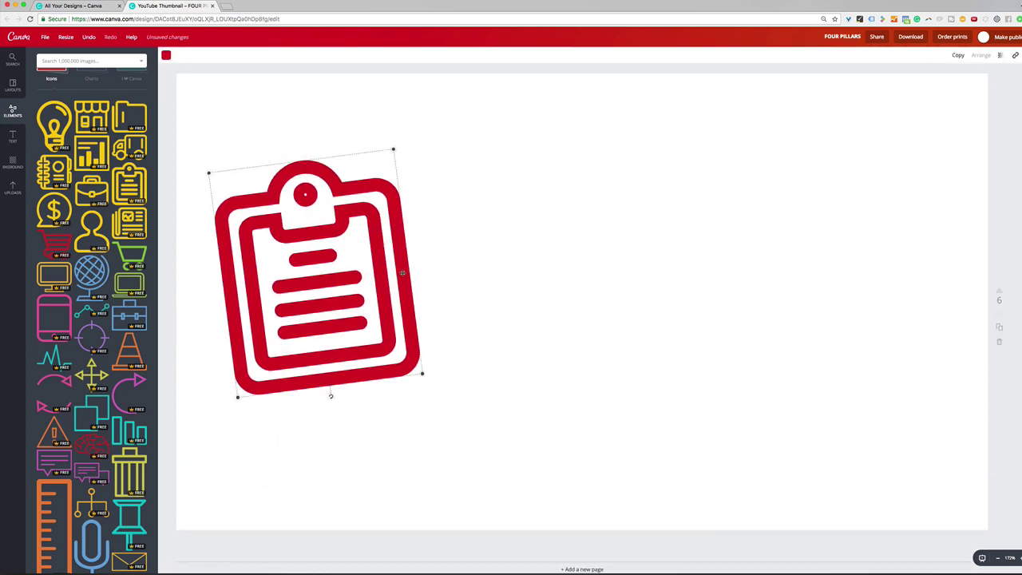
key(Delete)
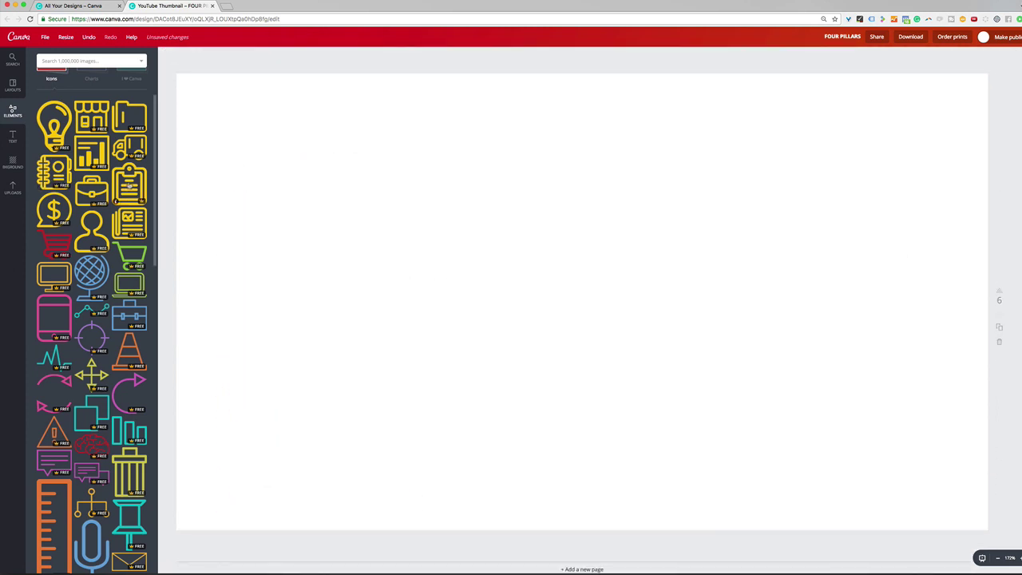
scroll(120, 184, down, 2)
scroll(128, 184, down, 1)
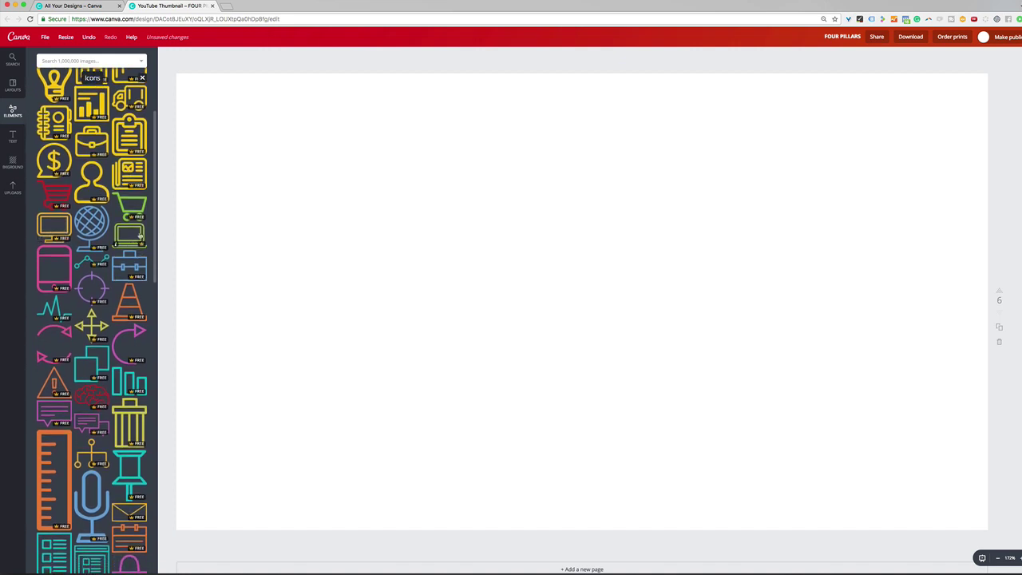
scroll(141, 236, down, 5)
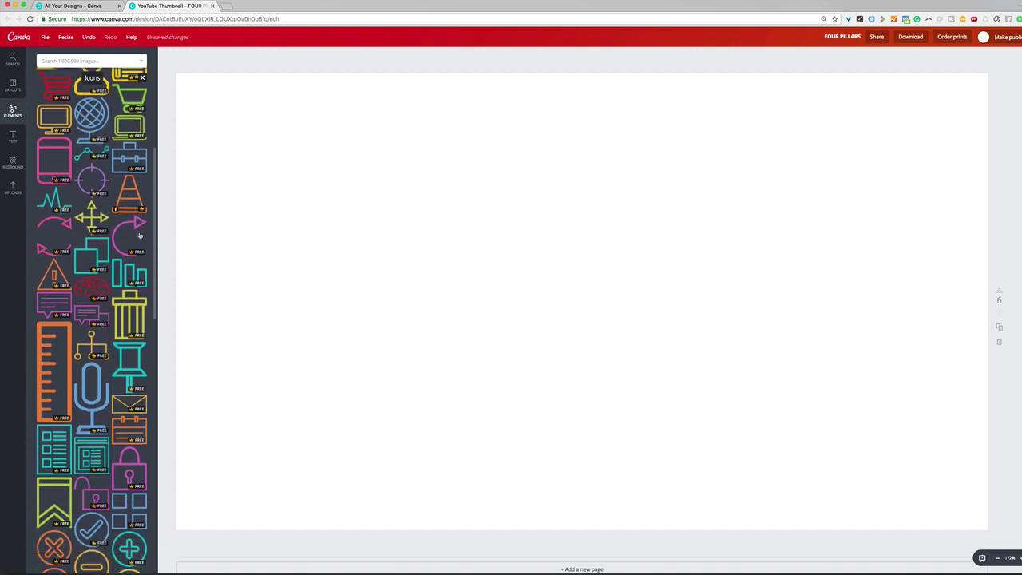
click(53, 318)
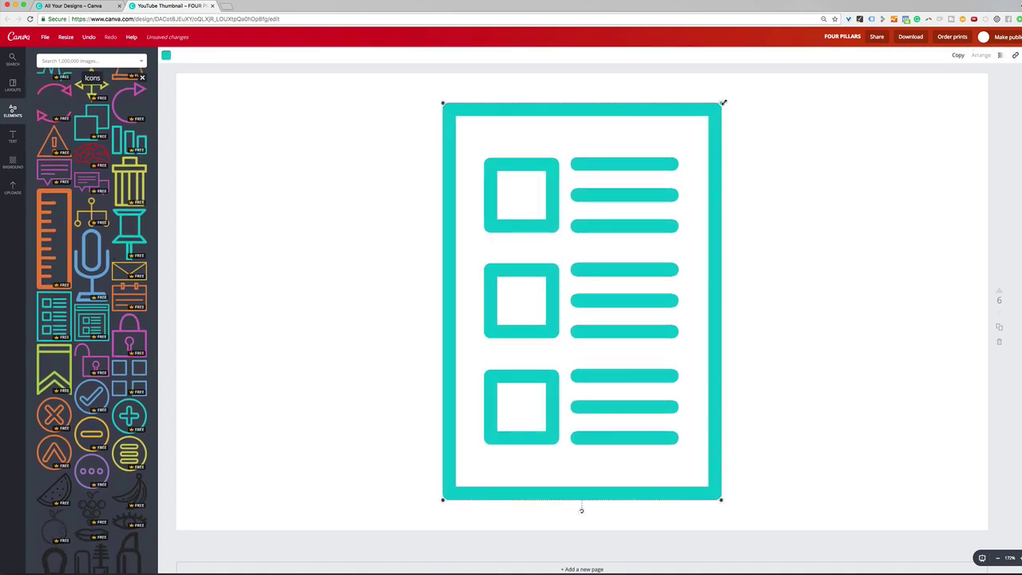
key(Delete)
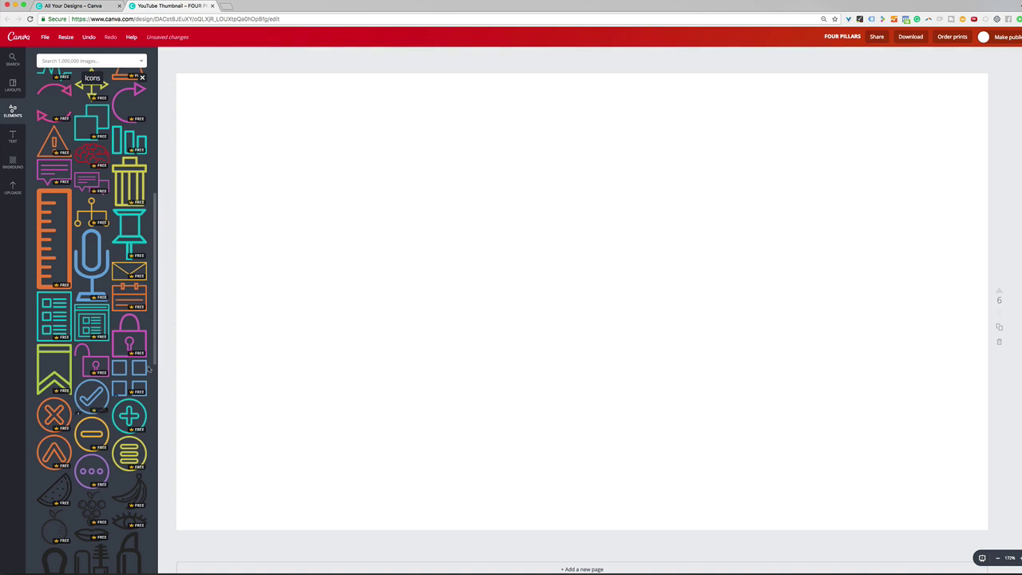
click(129, 377)
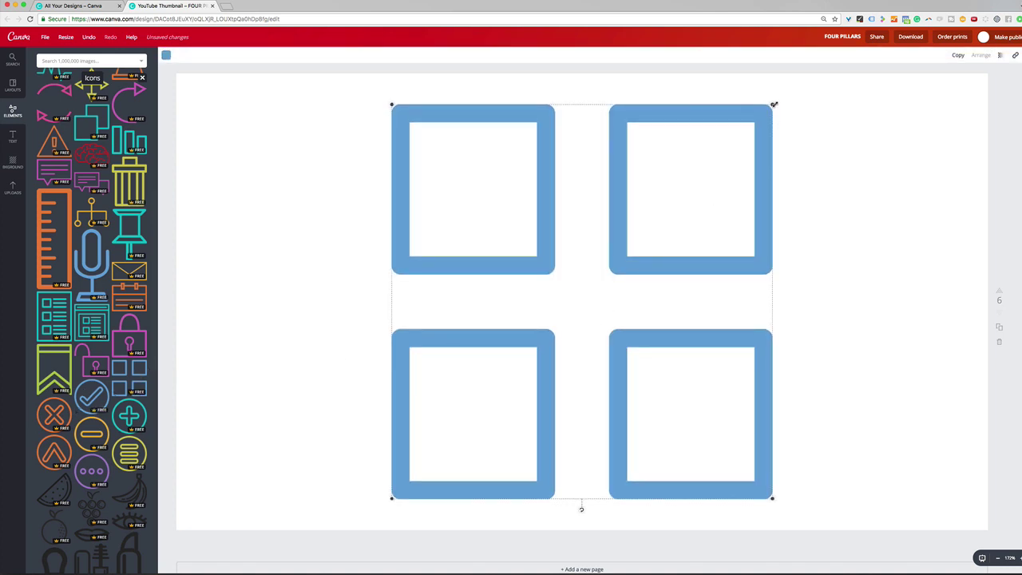
Step: Shrink the four-squares icon, move it toward the left edge and make it red
drag(773, 104, 476, 274)
drag(521, 367, 353, 214)
click(166, 54)
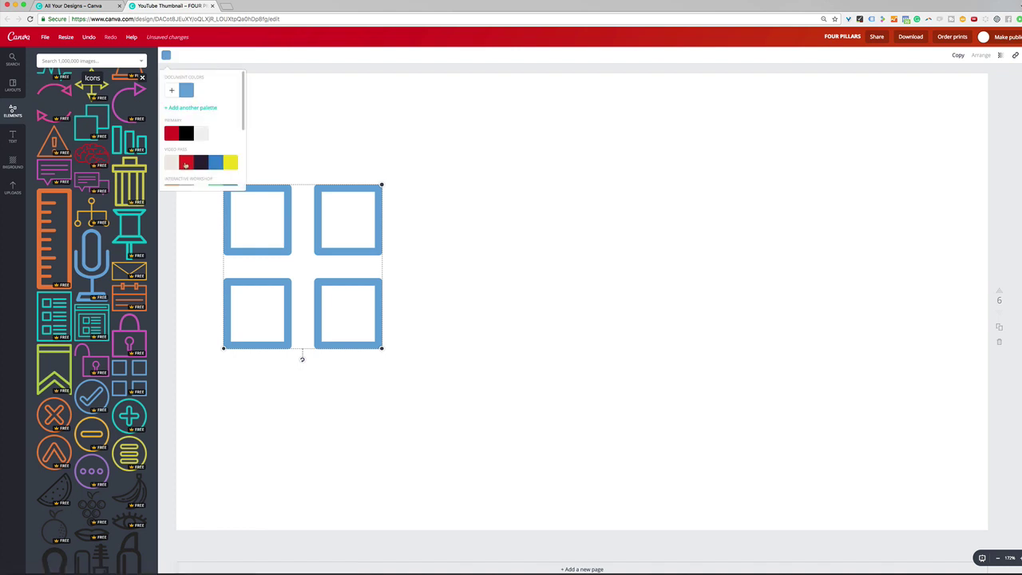
click(172, 139)
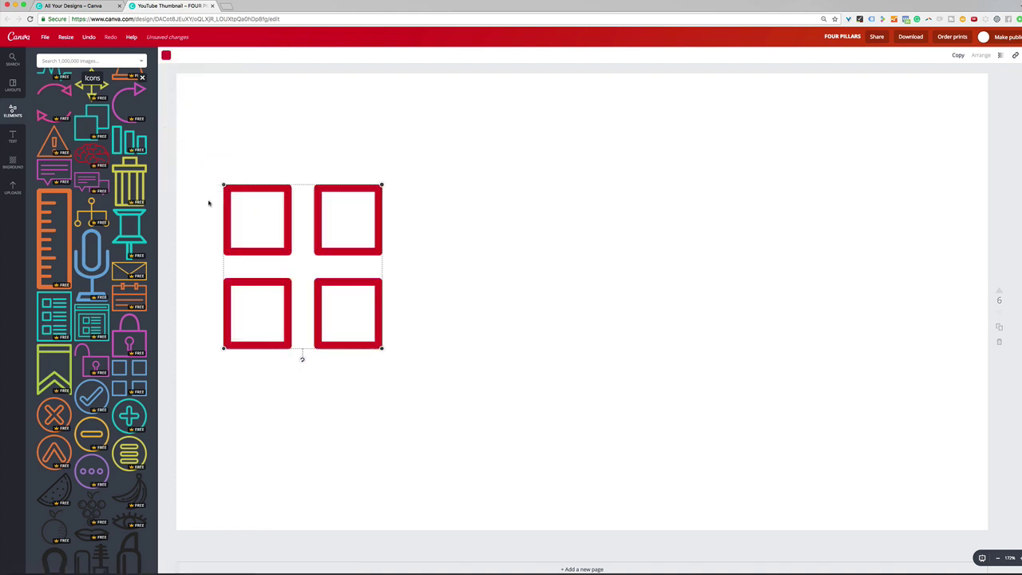
Step: Add a heading reading '1' and set it in the Archivo Black font
click(14, 139)
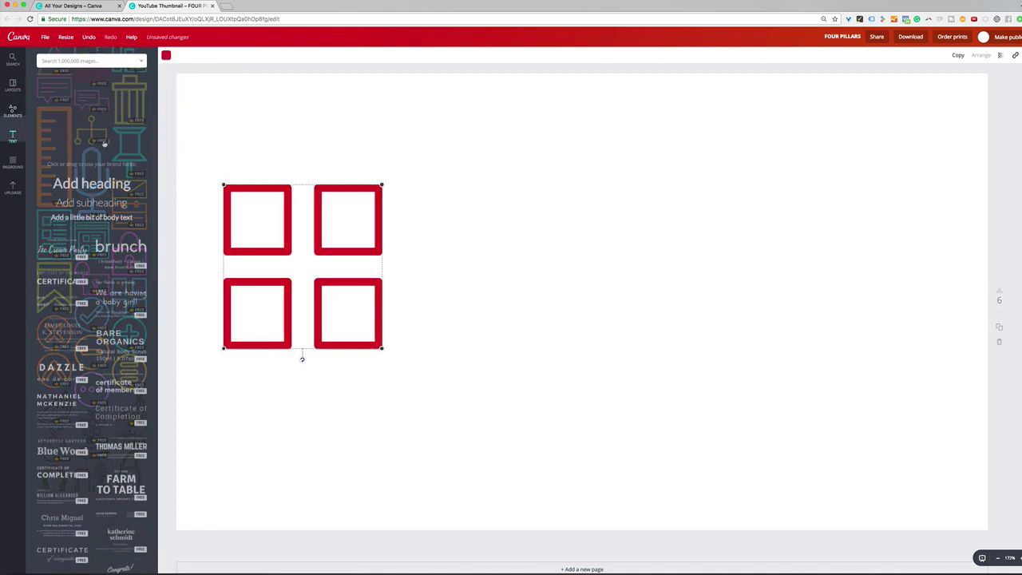
click(92, 100)
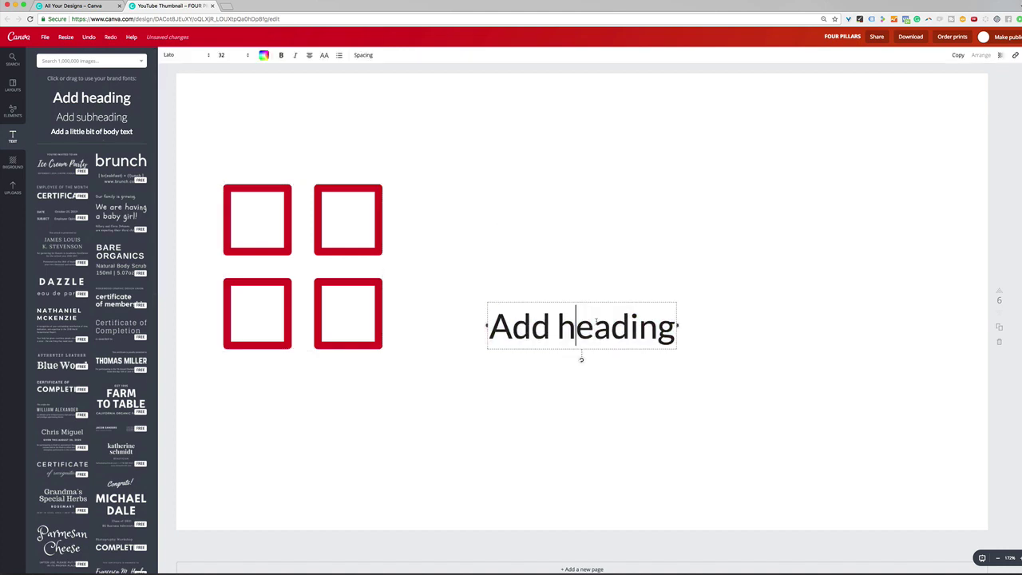
drag(675, 325, 606, 323)
text(1)
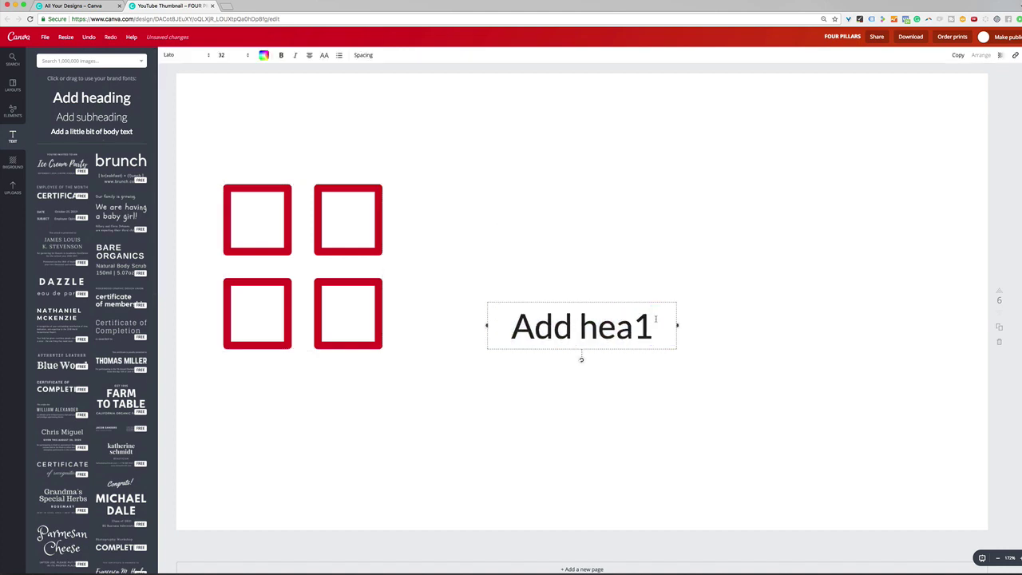
key(ctrl+a)
text(2)
key(ctrl+a)
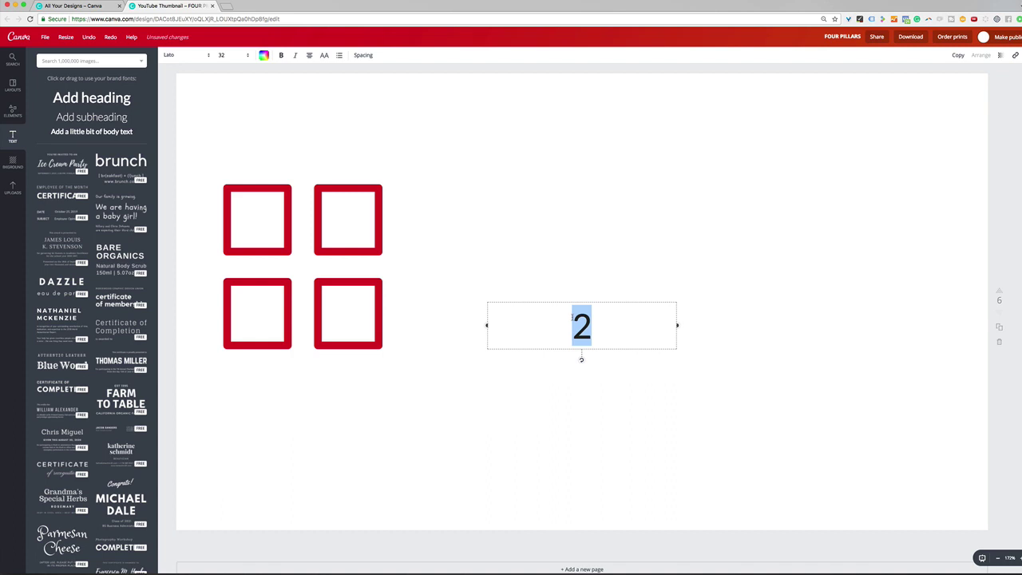
text(1)
click(195, 54)
click(186, 95)
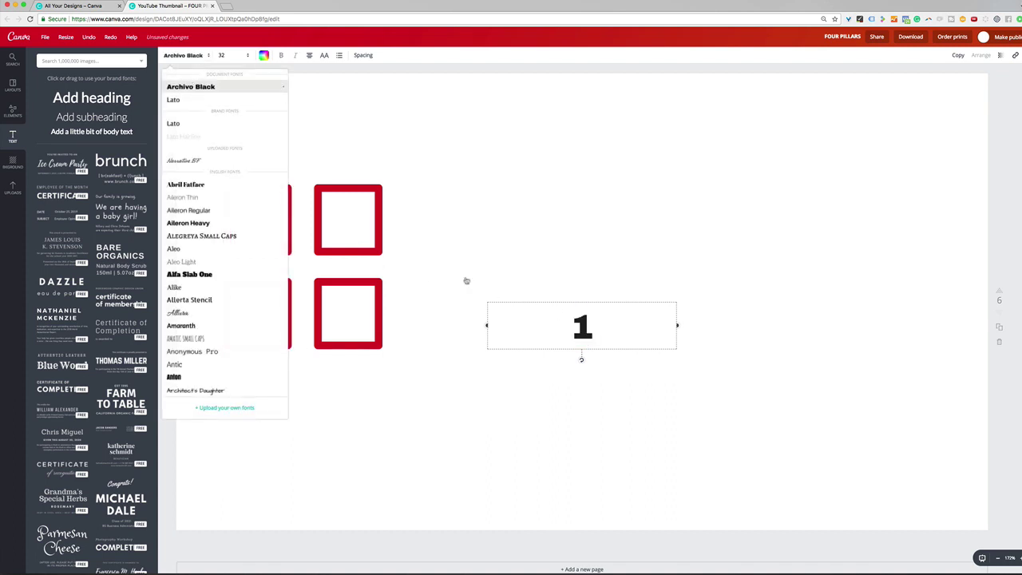
click(468, 279)
click(685, 327)
Step: Narrow the '1' box, then duplicate it into the other red squares, numbering them 2 and 3
click(656, 325)
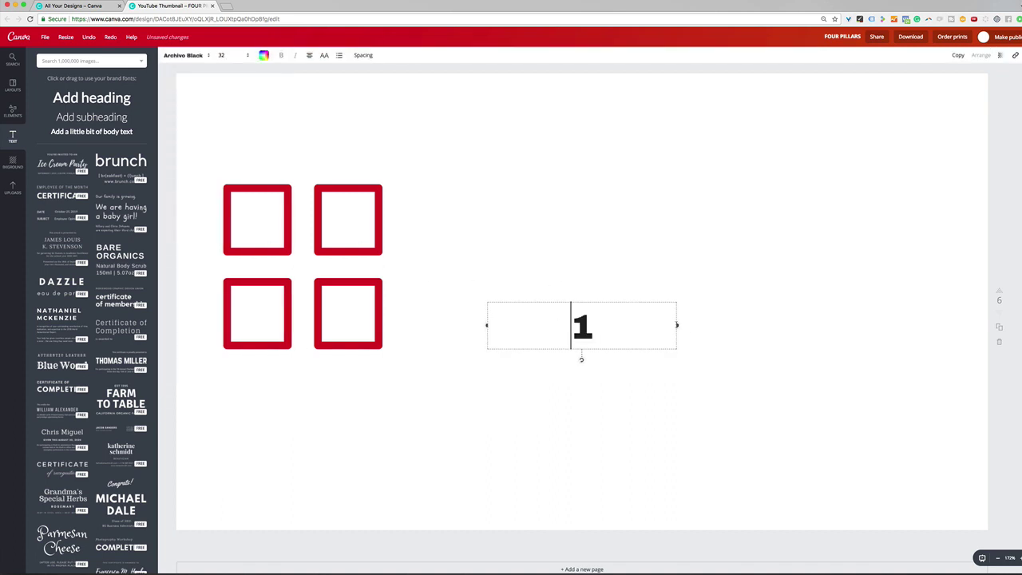
drag(677, 325, 257, 221)
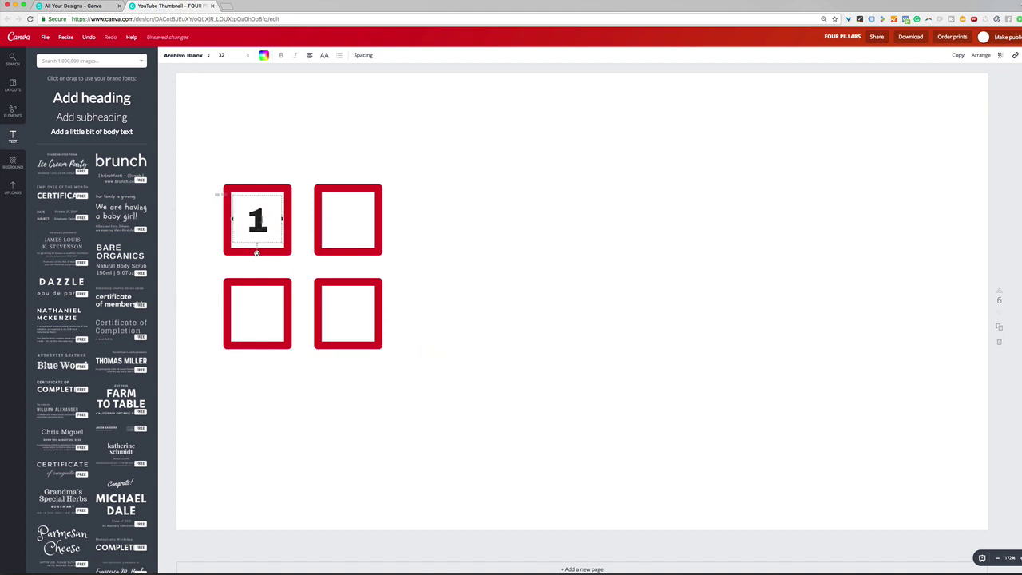
click(957, 55)
drag(286, 224, 358, 214)
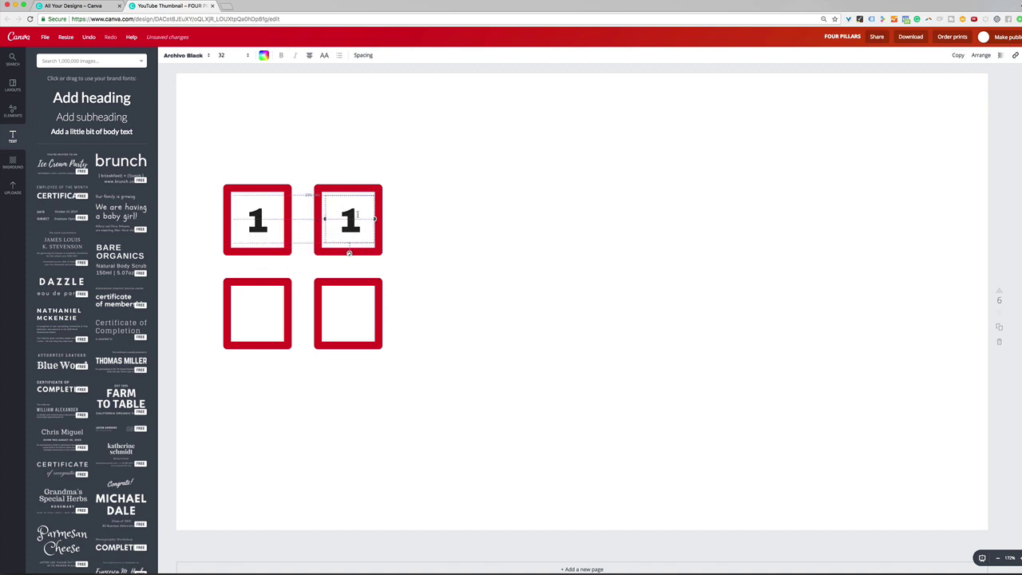
double_click(357, 214)
text(2)
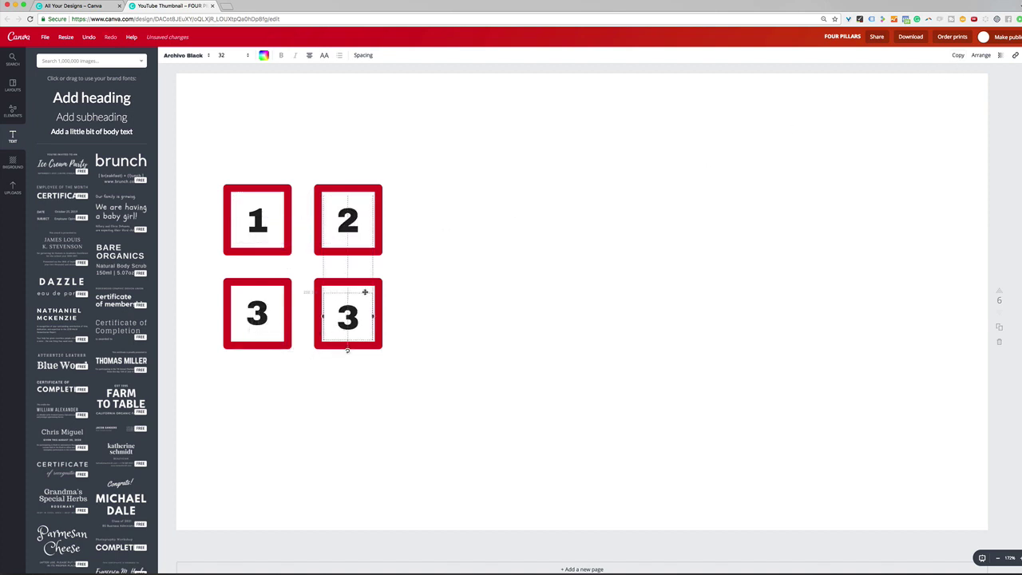
drag(359, 290, 364, 291)
click(359, 312)
double_click(359, 311)
Step: Change the bottom-right number to 4, then scroll down to blank page 7
text(4)
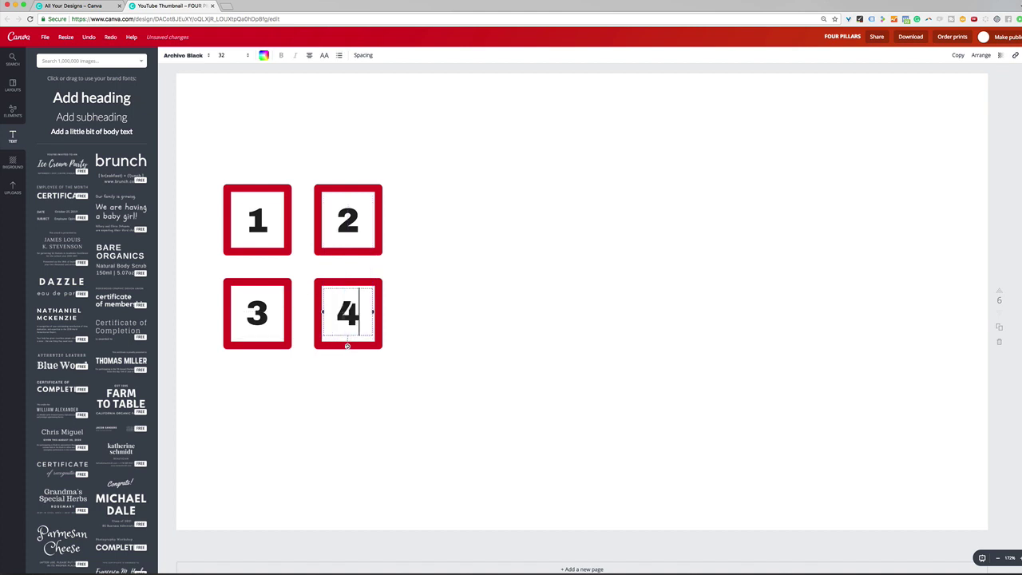
scroll(469, 397, up, 3)
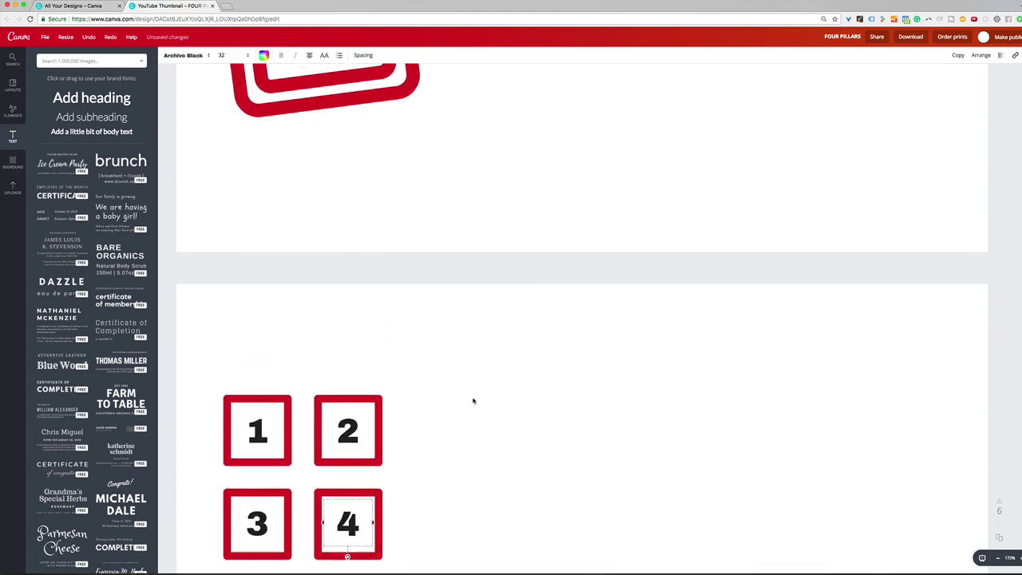
scroll(472, 401, up, 18)
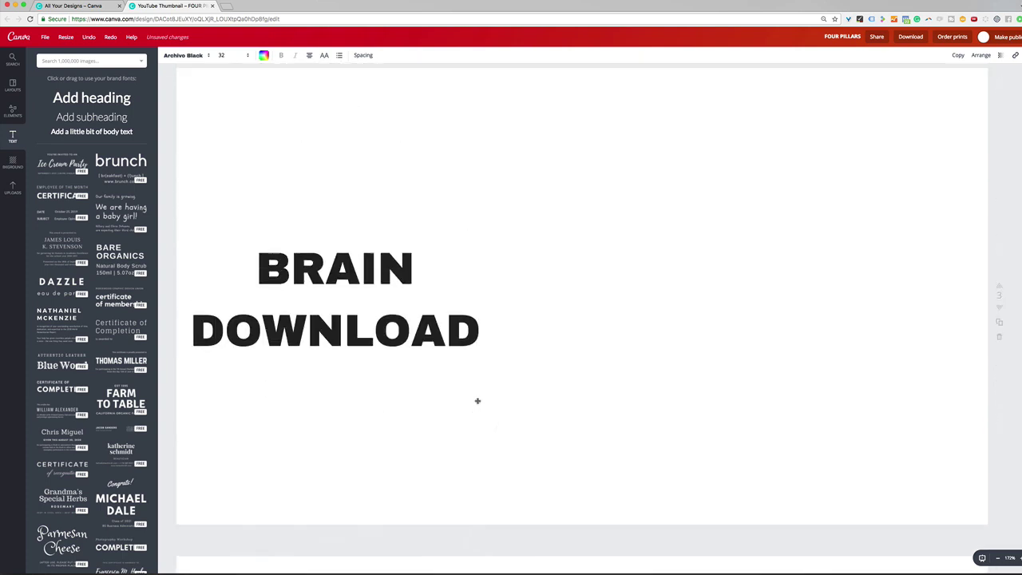
scroll(478, 401, up, 10)
scroll(479, 396, down, 5)
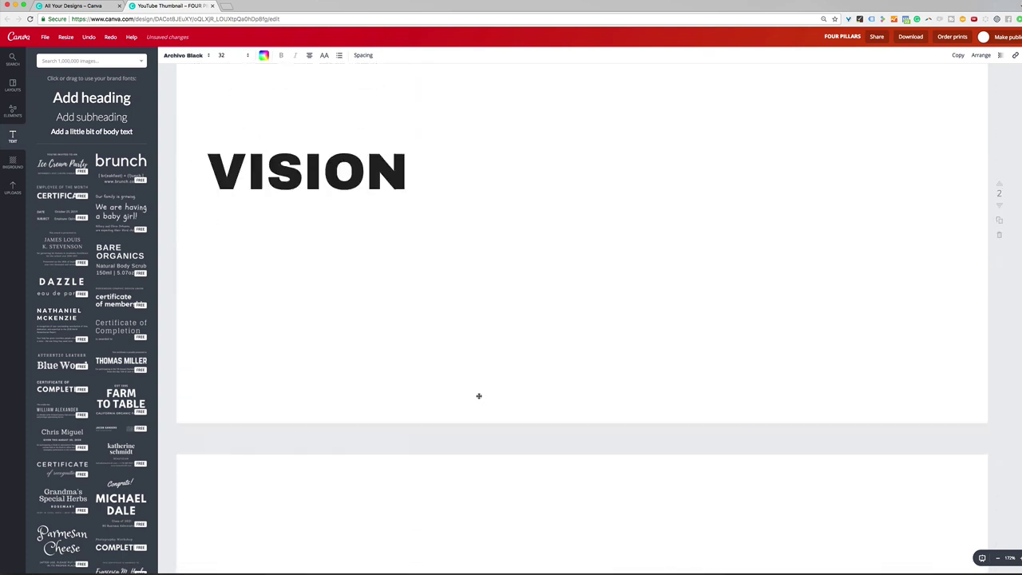
scroll(479, 396, down, 15)
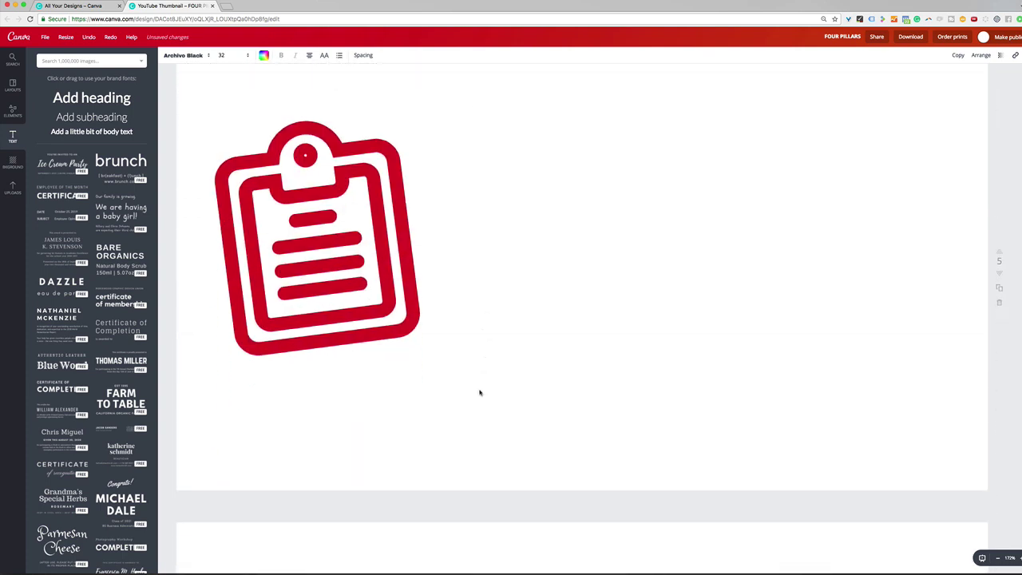
scroll(479, 392, down, 5)
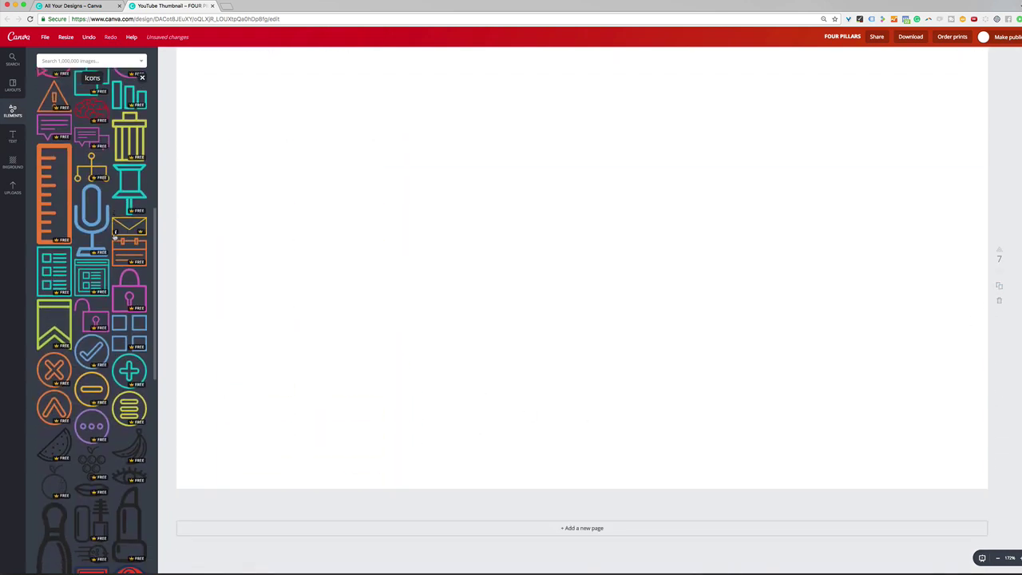
scroll(116, 233, down, 2)
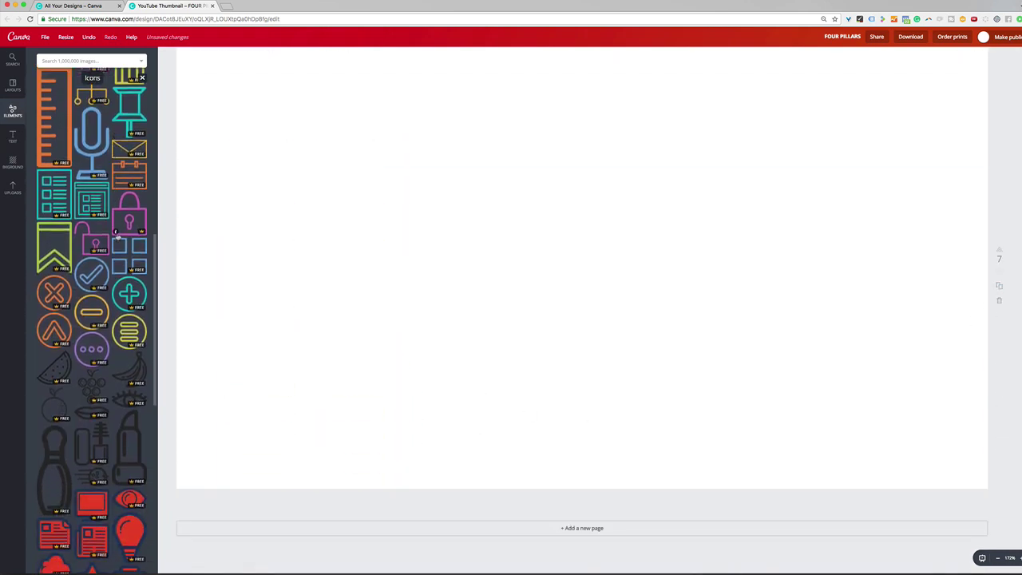
scroll(116, 233, down, 4)
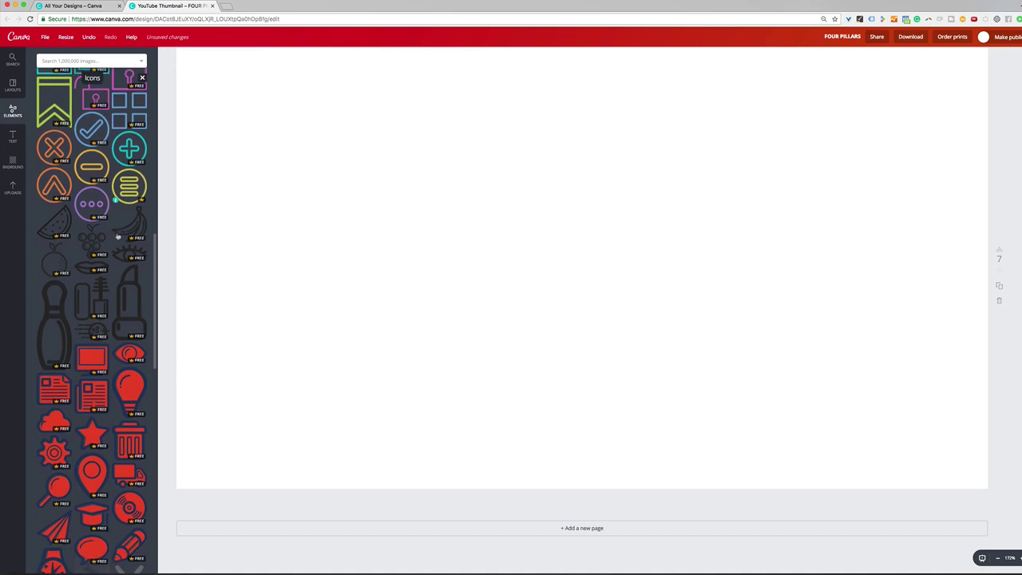
Step: Add the red eye icon to page 7, moved to the left side and enlarged
click(129, 353)
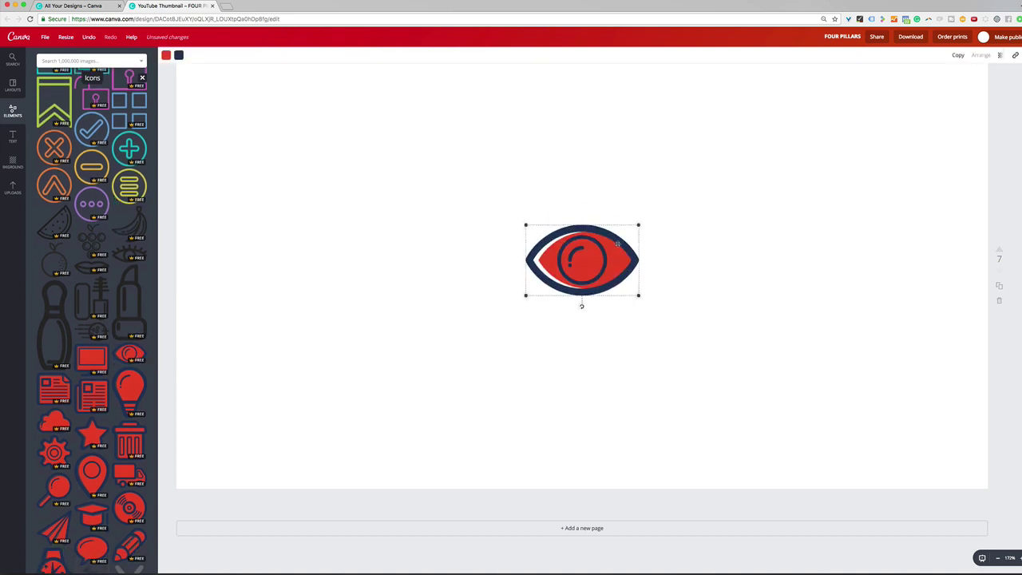
drag(617, 244, 302, 233)
drag(331, 285, 376, 295)
Step: Recolour the eye icon with a black outline and light grey fill
click(166, 55)
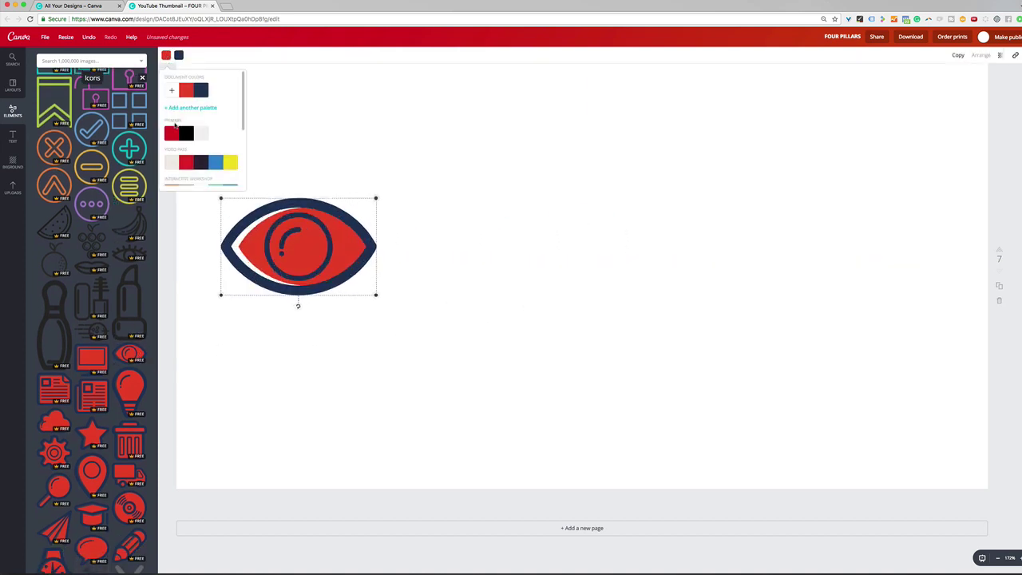
click(172, 136)
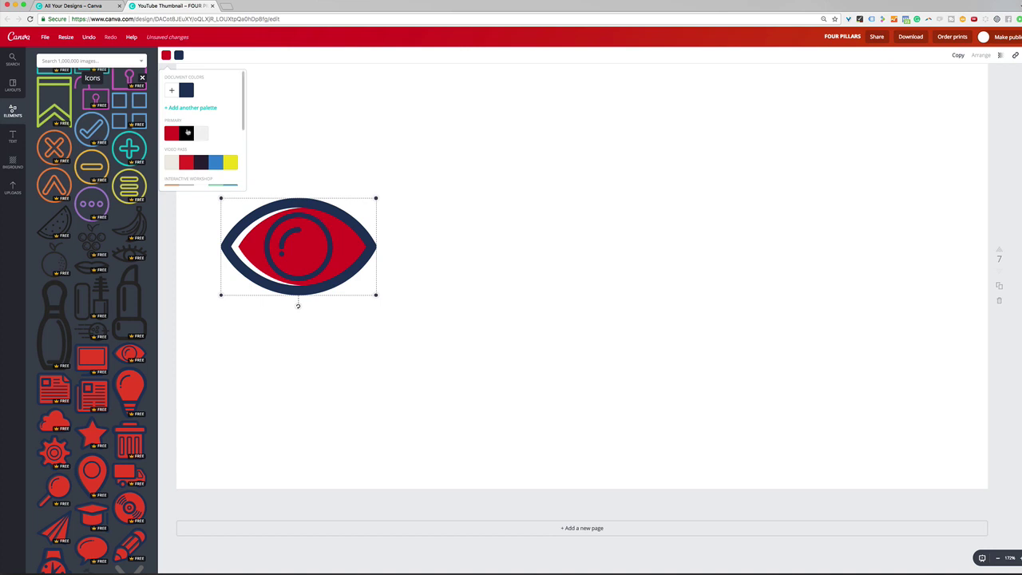
click(179, 55)
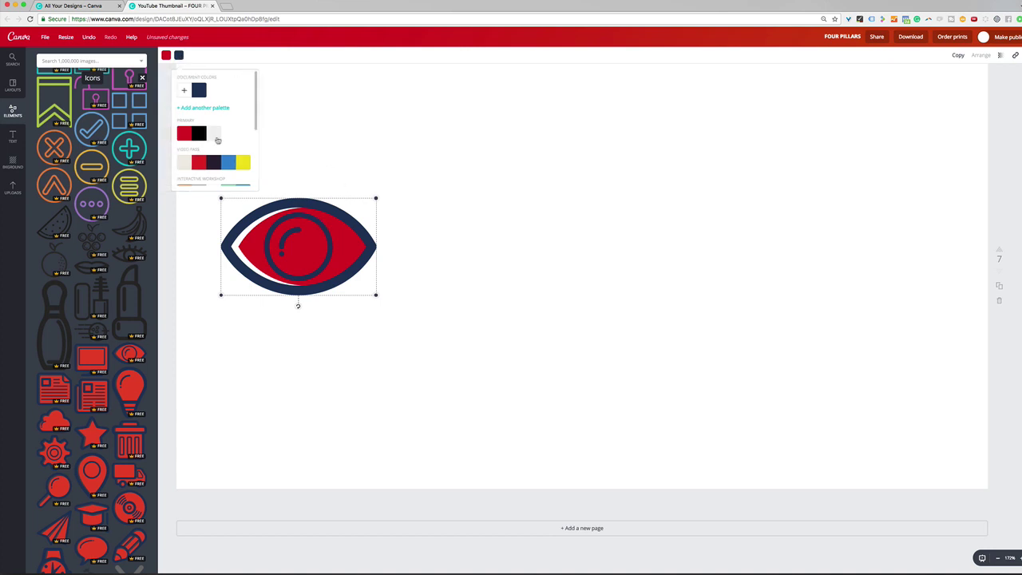
click(216, 136)
click(204, 137)
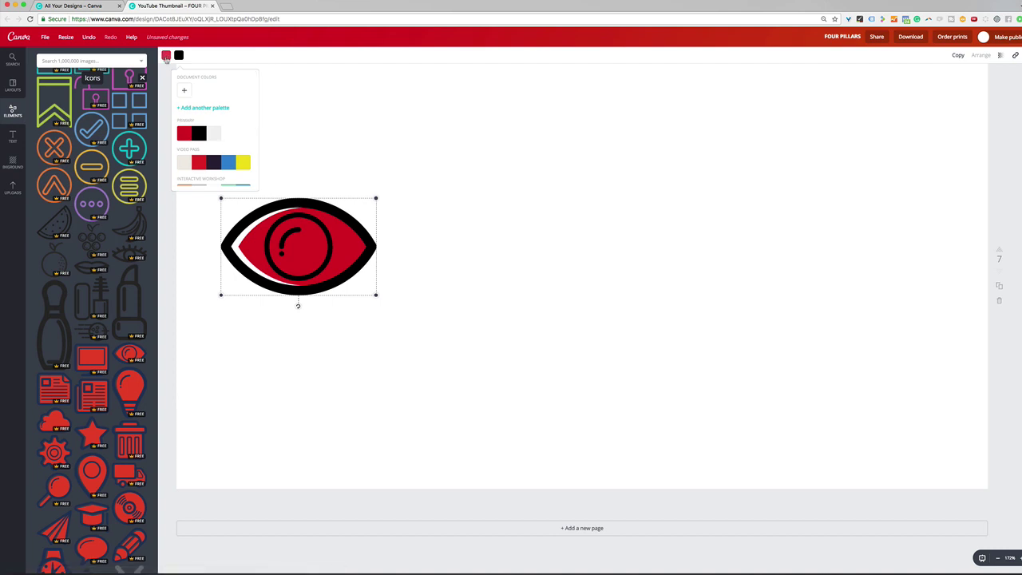
click(166, 55)
click(198, 138)
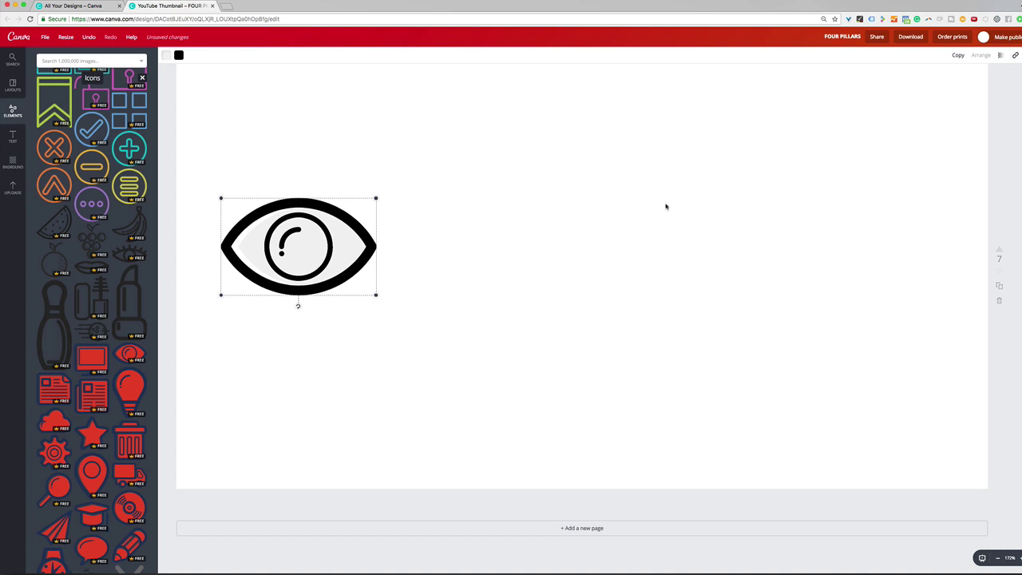
scroll(551, 217, up, 15)
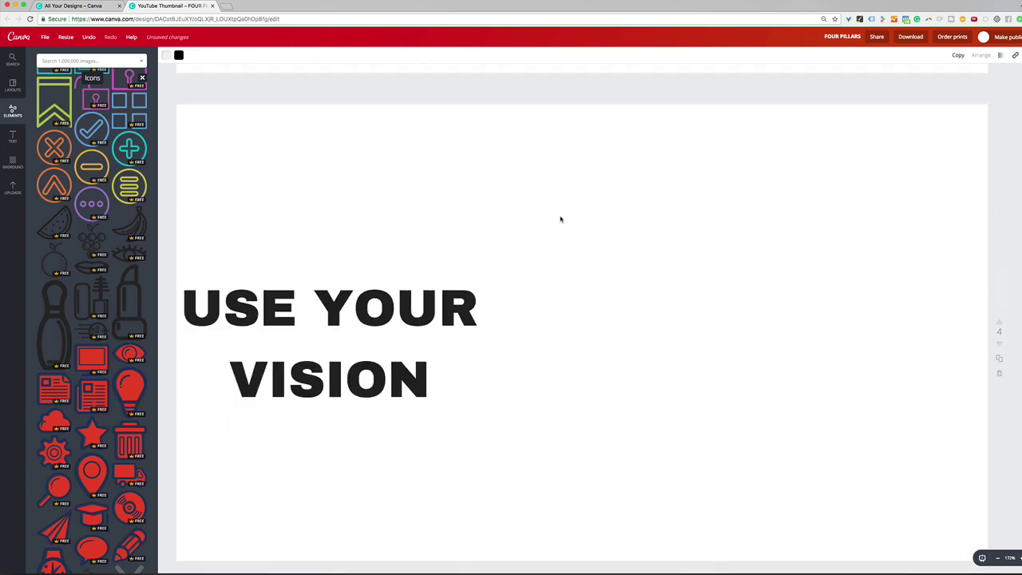
Step: Delete the eye from page 8, move the laptop icon left and recolour it red
scroll(560, 219, down, 15)
click(926, 269)
scroll(549, 231, down, 3)
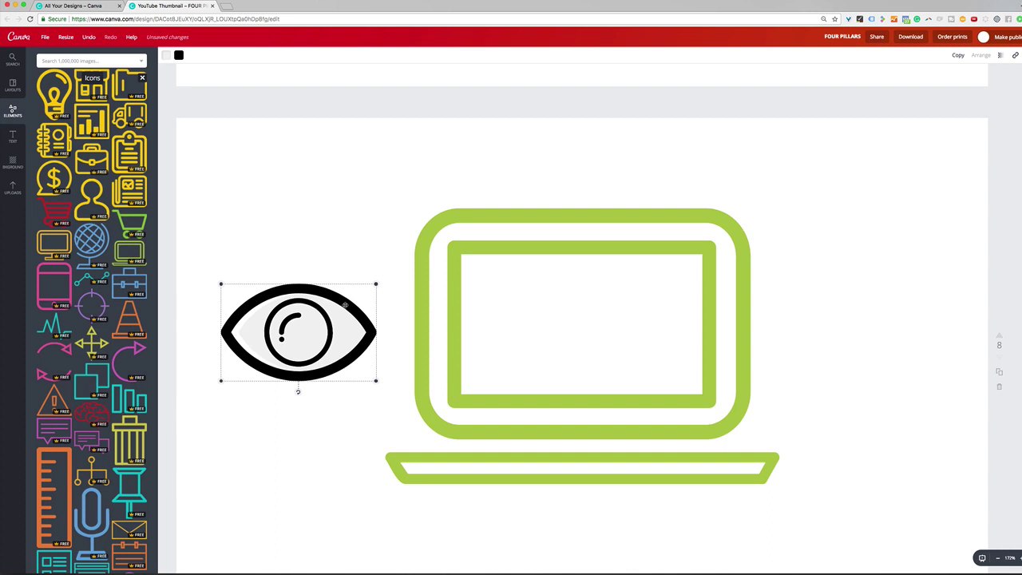
key(Delete)
drag(500, 303, 388, 296)
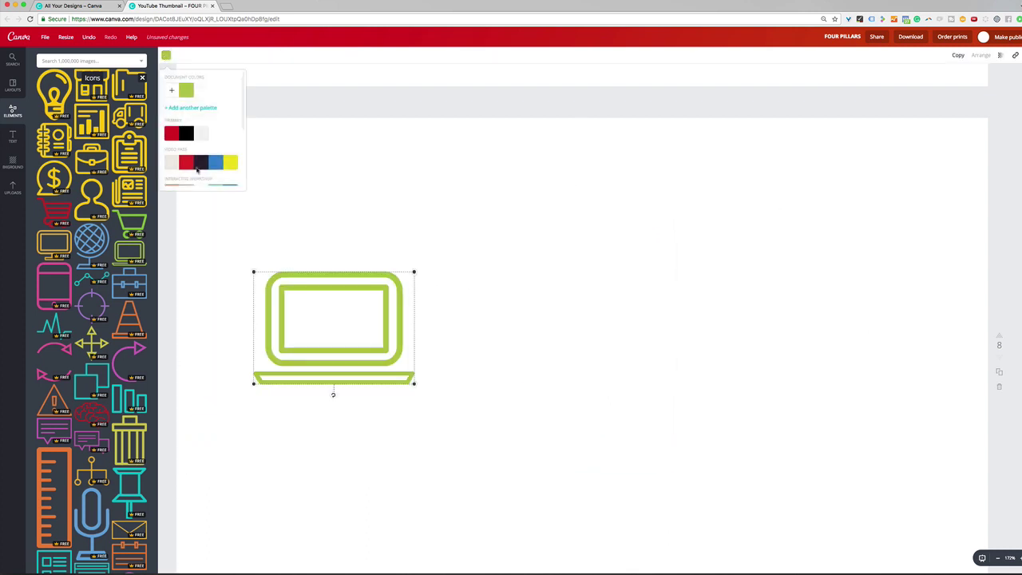
click(176, 136)
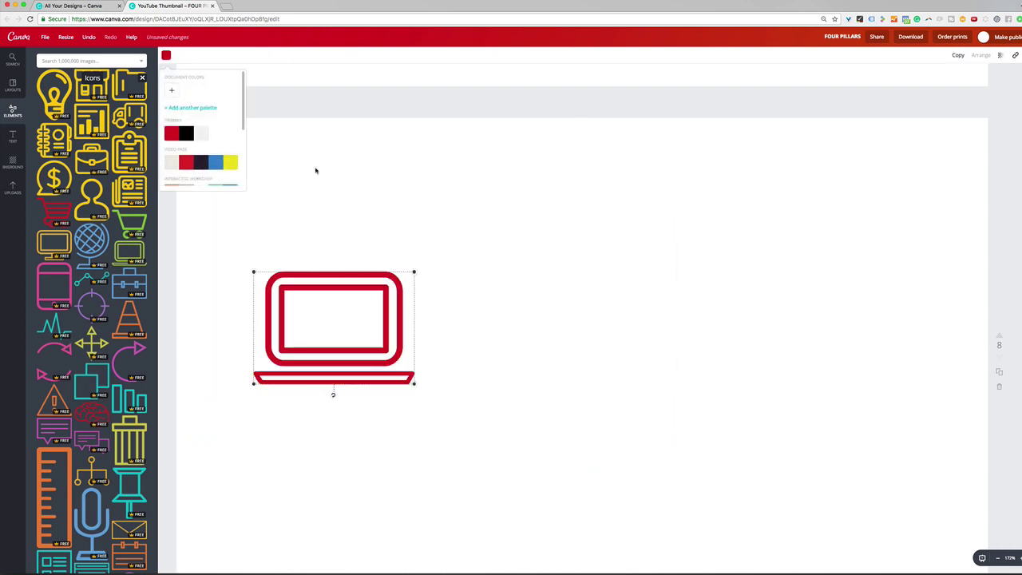
drag(365, 351, 362, 345)
click(764, 262)
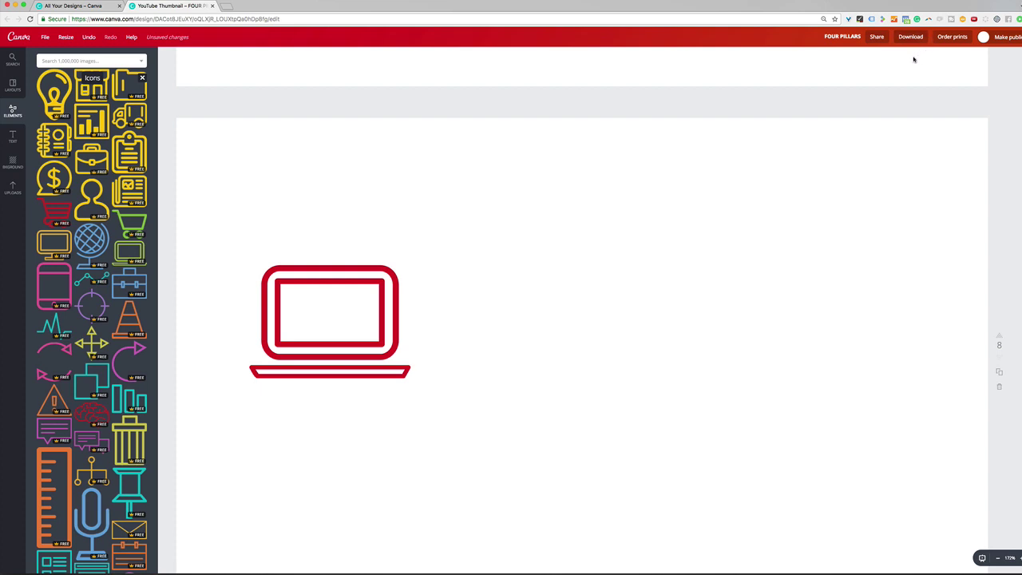
Step: Retitle the design 'GRAPHICS FOR 2018.1 VIDEO' and zoom out
click(840, 40)
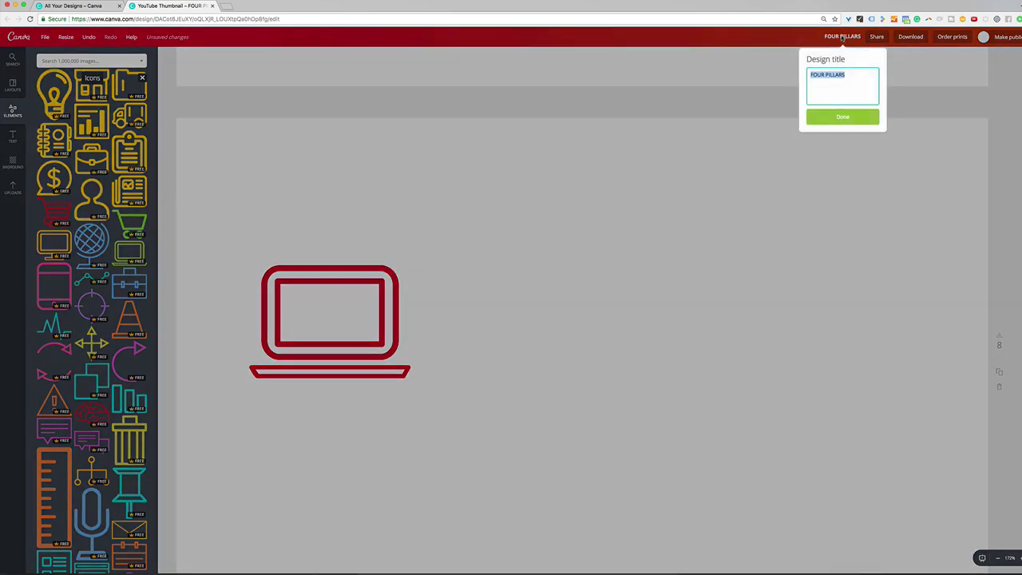
text(GRAPHICS FOR 2018.1 VIDEO)
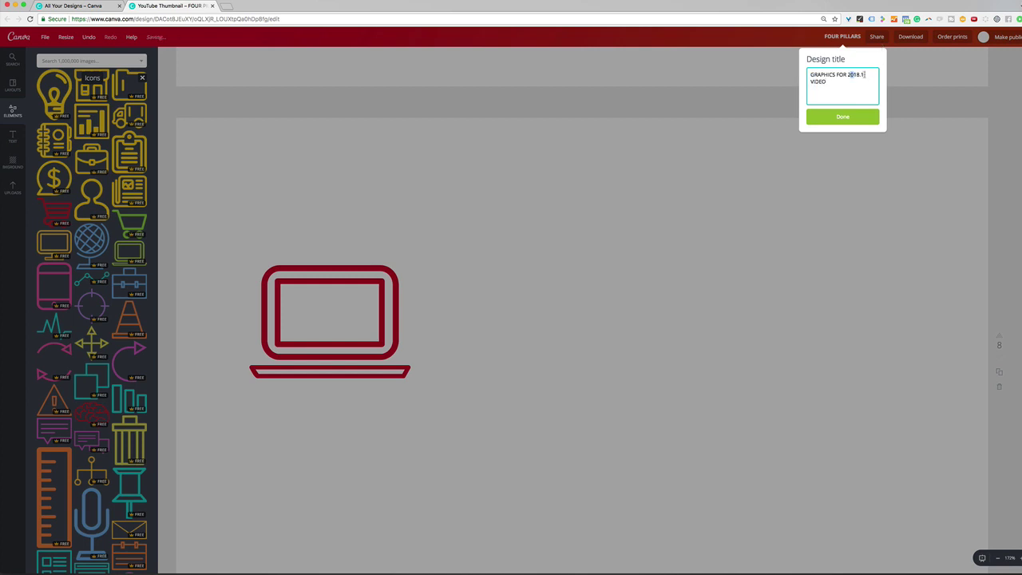
drag(850, 74, 866, 75)
click(860, 118)
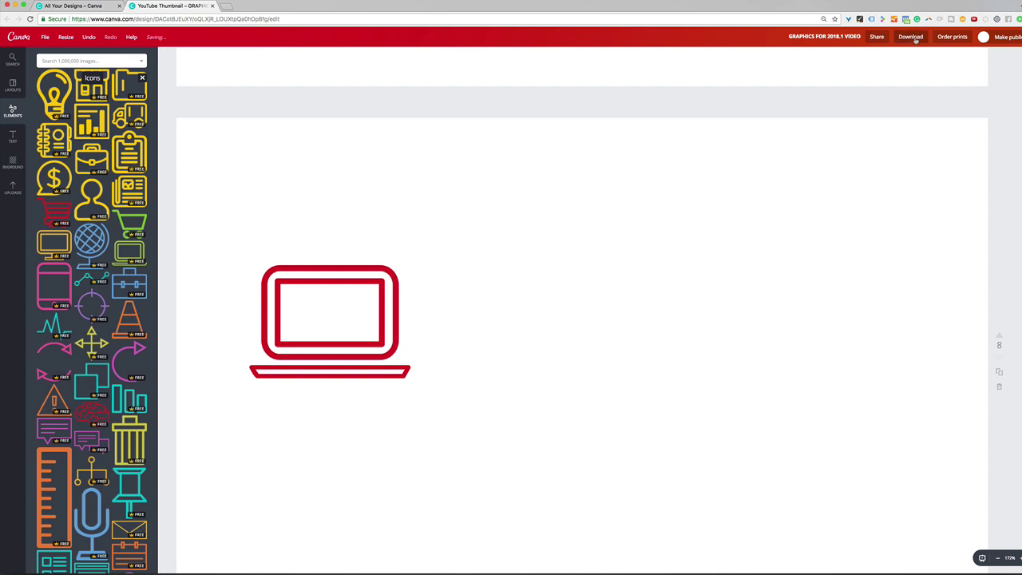
click(998, 558)
Step: Download all eight pages as PNG (Recommended) with transparent background enabled
click(998, 557)
click(998, 558)
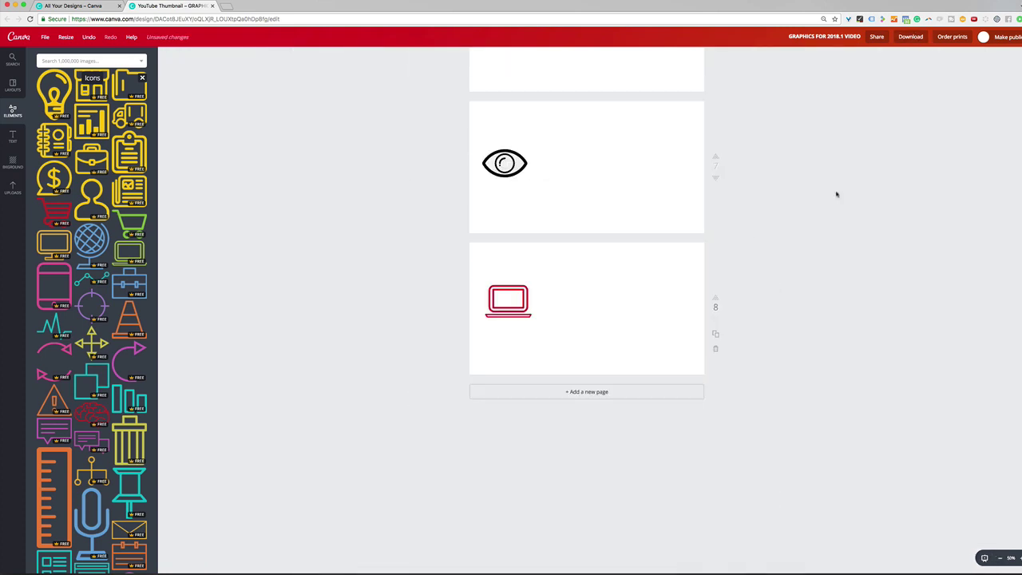
click(911, 38)
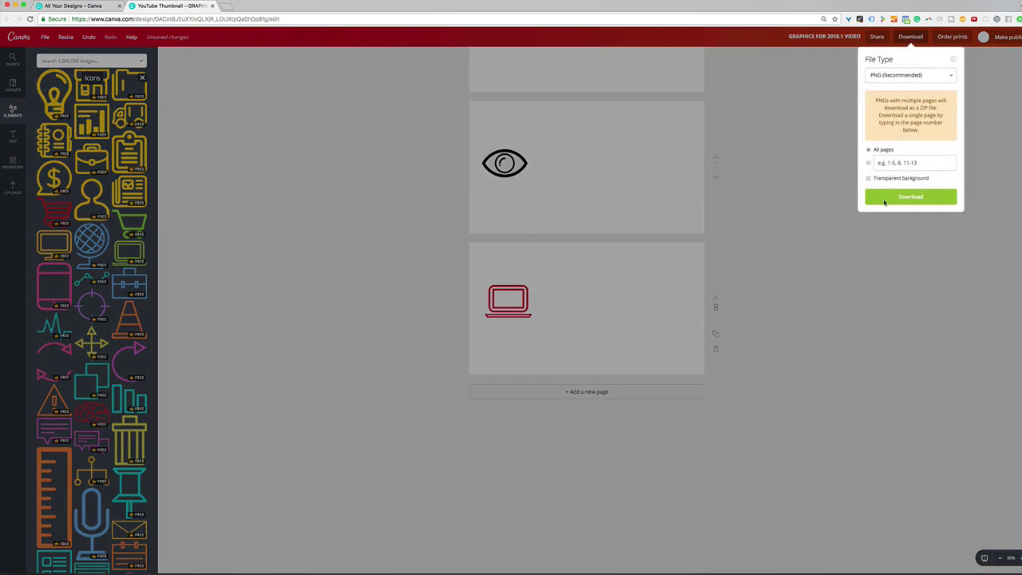
click(950, 76)
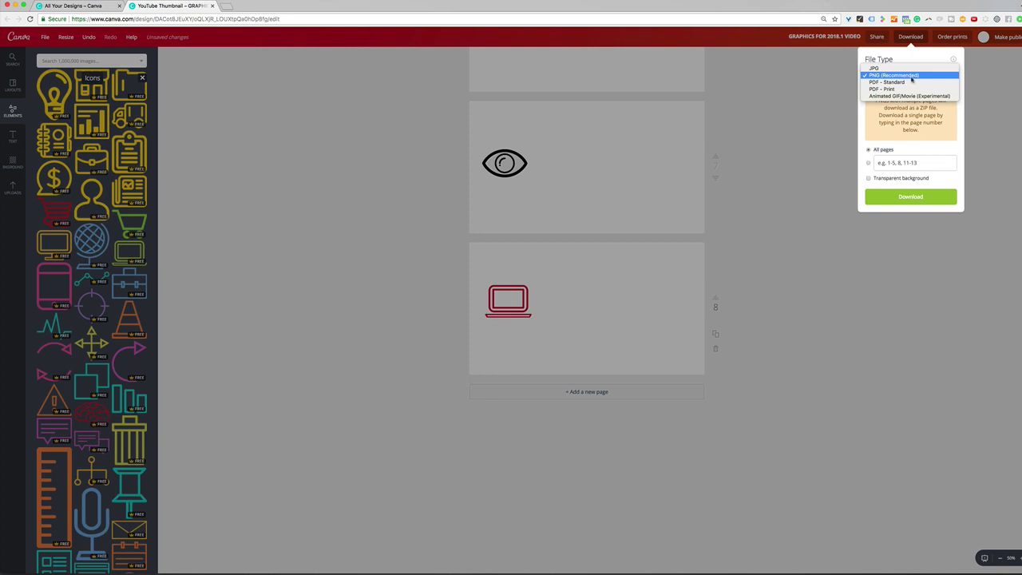
click(917, 78)
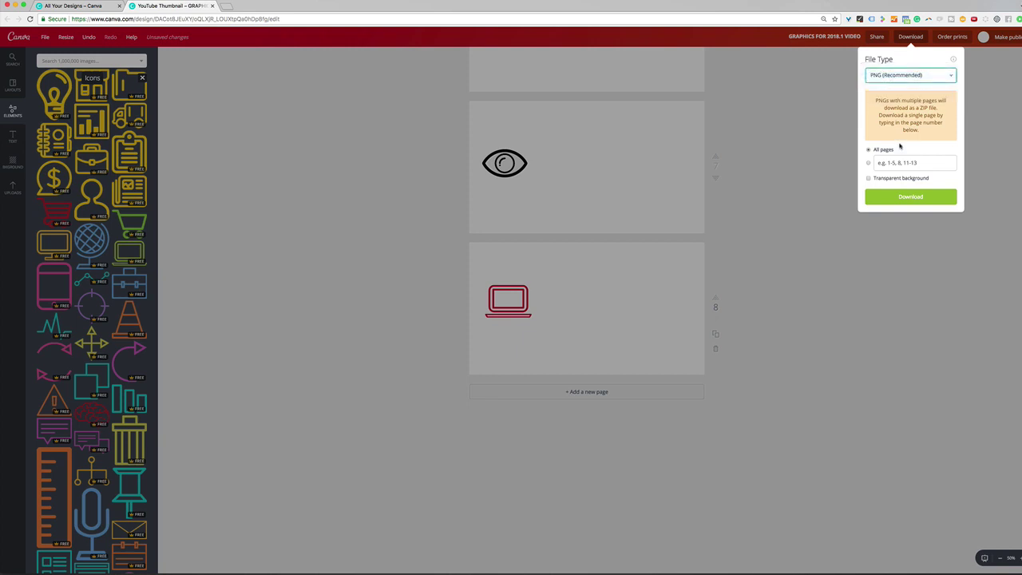
click(868, 179)
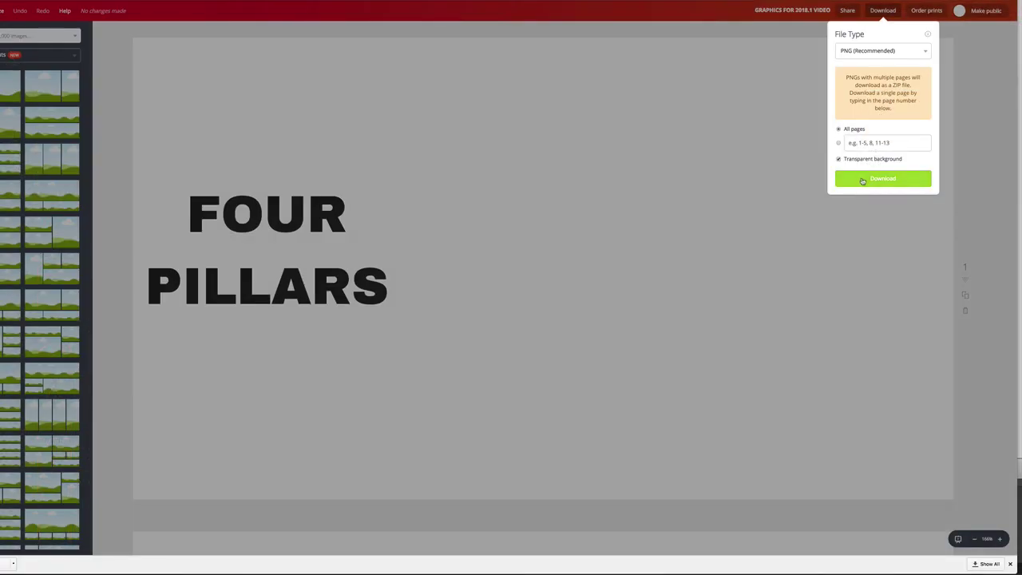
click(890, 196)
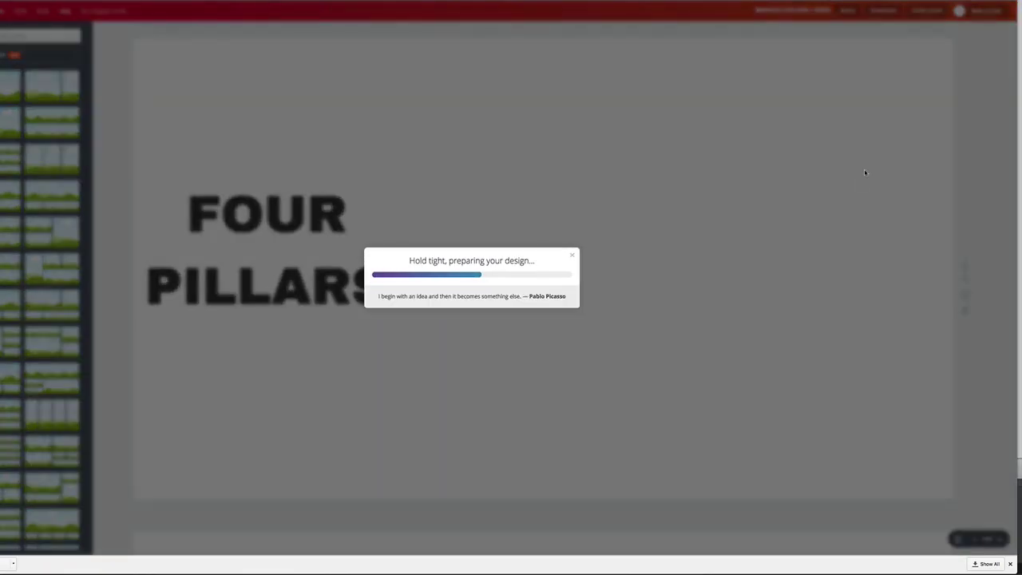